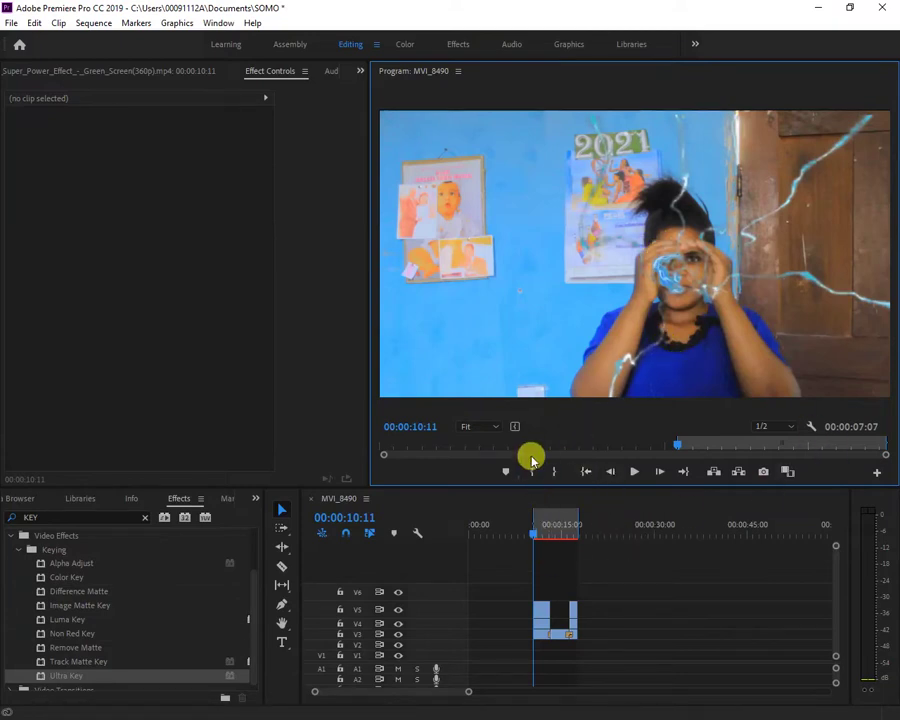
# Move the playhead to about 10:22 and play the keyed composite from there
pyautogui.click(537, 536)
pyautogui.moveTo(537, 536)
pyautogui.mouseDown()
pyautogui.moveTo(550, 549)
pyautogui.moveTo(543, 545)
pyautogui.mouseUp()
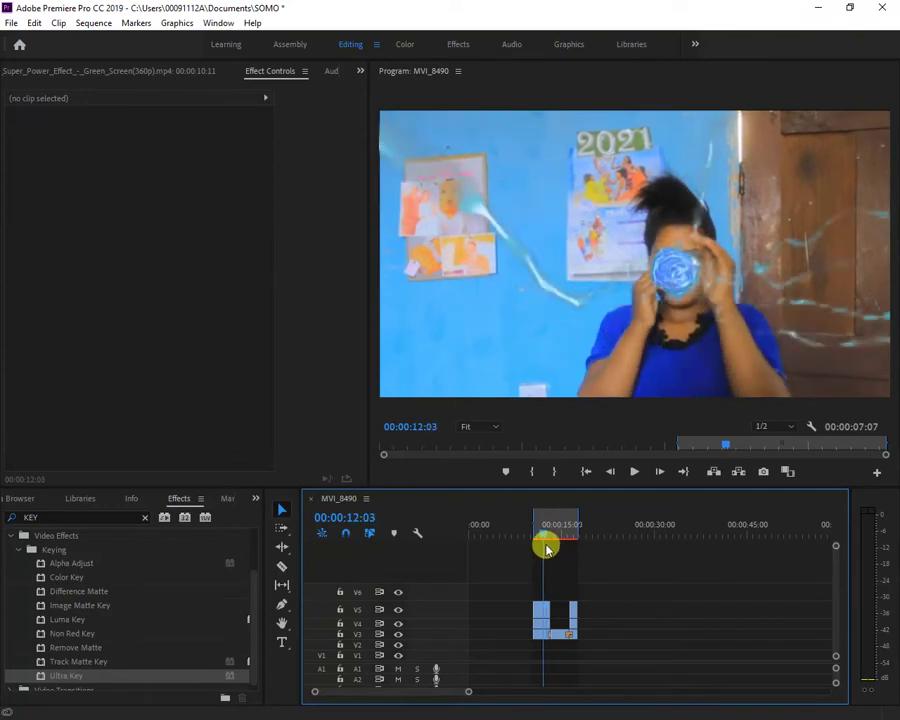
pyautogui.click(634, 474)
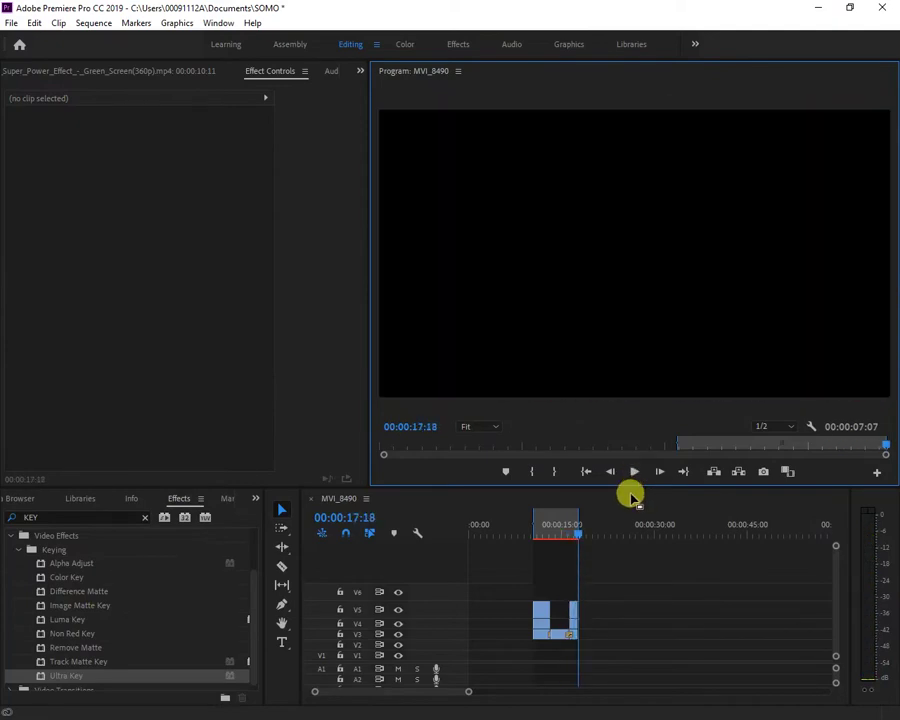
# Review frames around 16–17 seconds, return the playhead to 11:14, and minimize Premiere Pro
pyautogui.moveTo(570, 533); pyautogui.dragTo(575, 556)
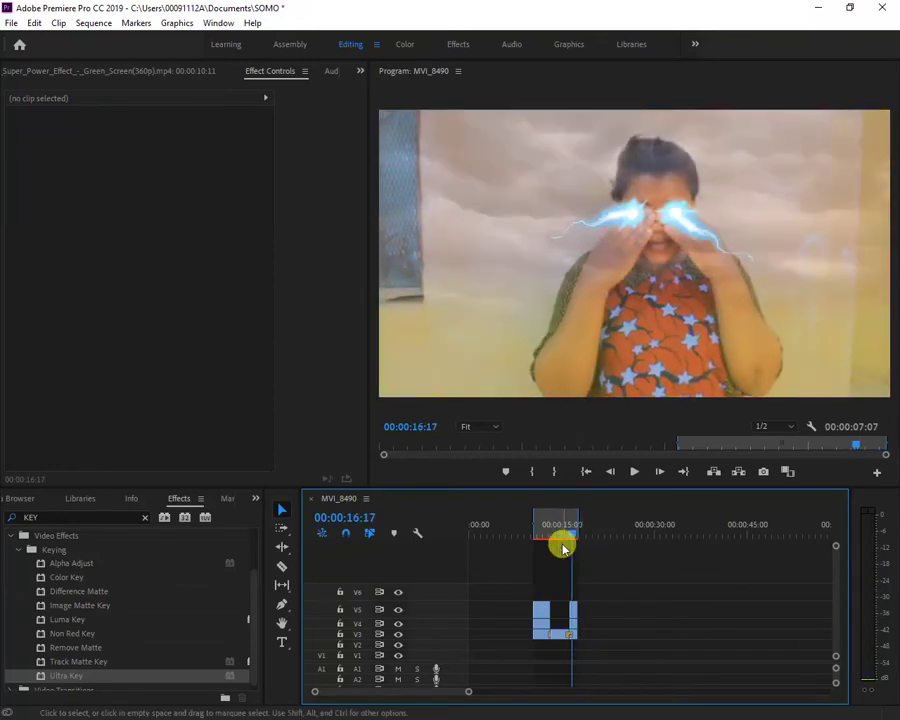
pyautogui.moveTo(553, 537); pyautogui.dragTo(543, 551)
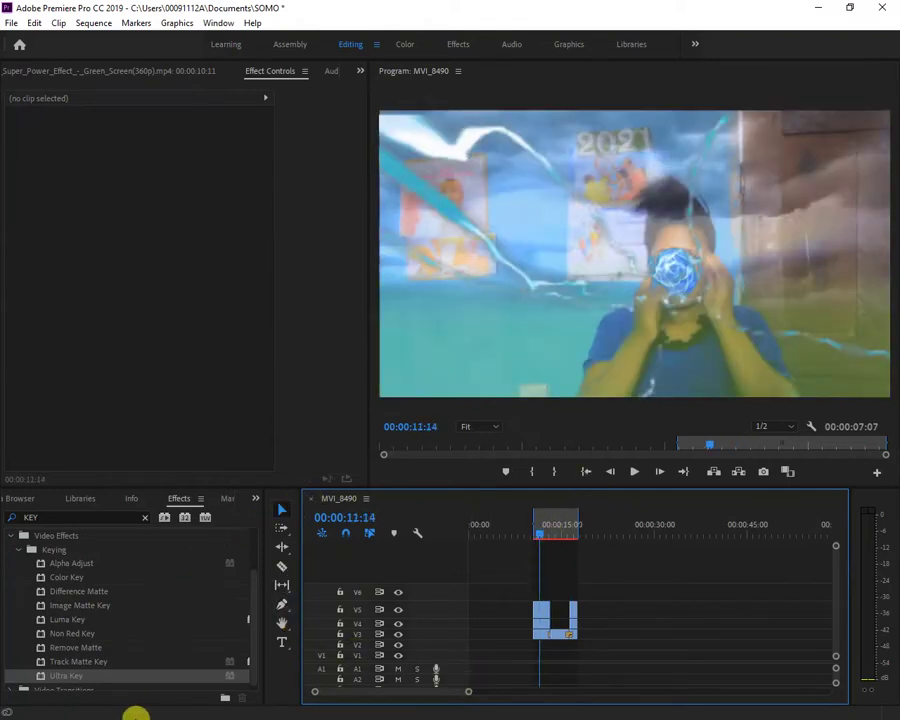
pyautogui.click(822, 8)
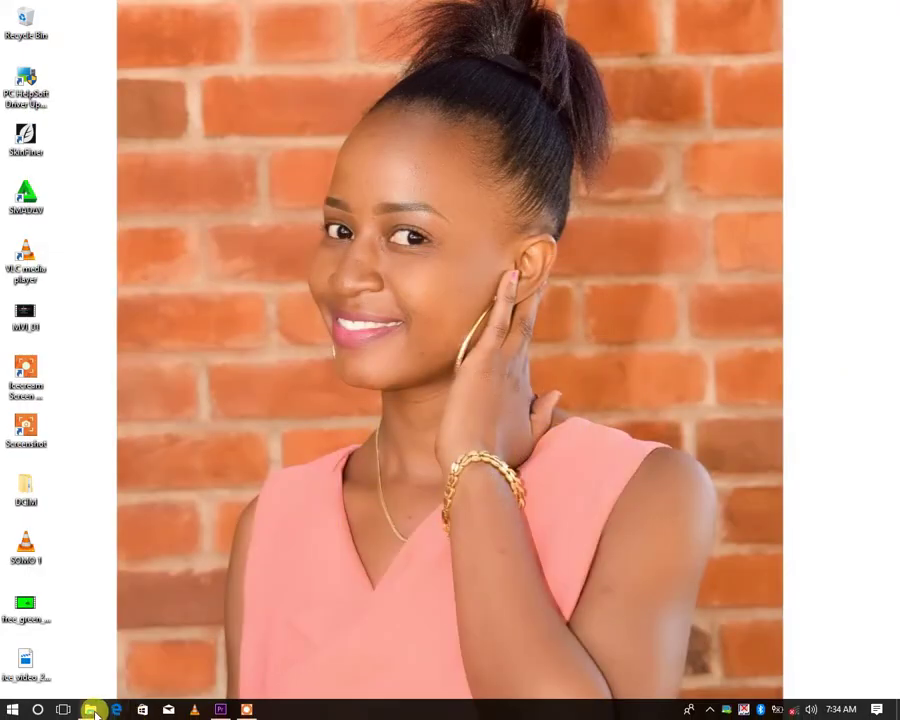
# Play the lightning sky green-screen clip from Local Disk (H:) in VLC, skip to the storm clouds, then close it
pyautogui.click(90, 710)
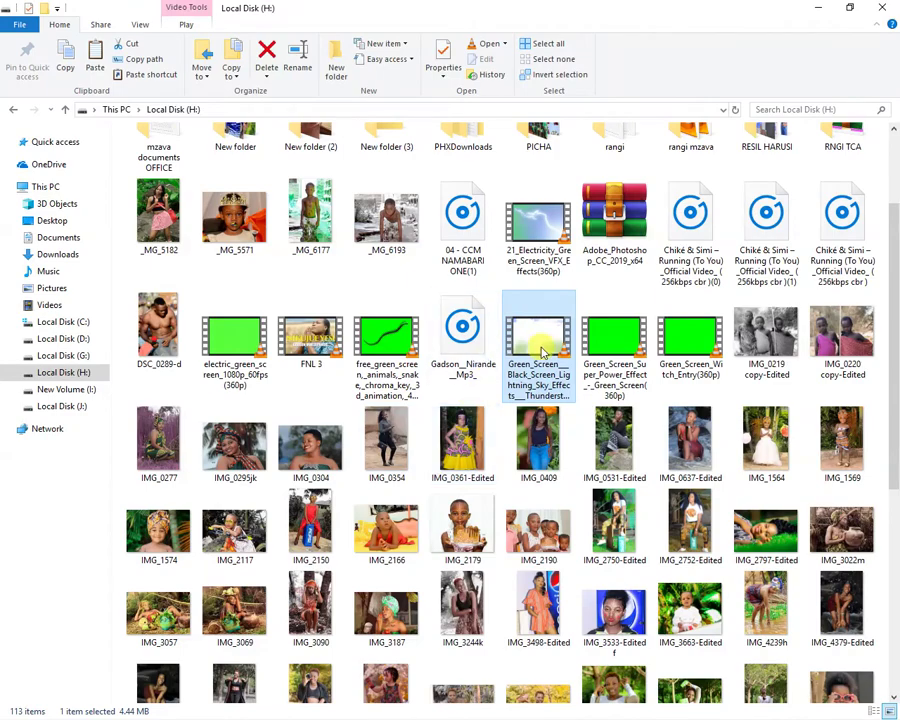
pyautogui.doubleClick(560, 318)
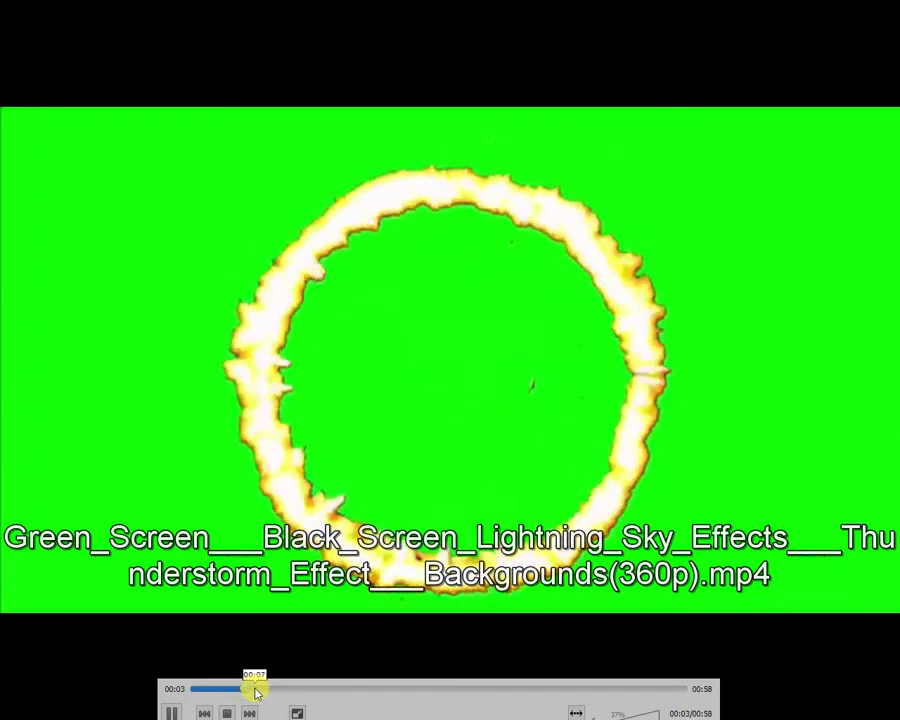
pyautogui.moveTo(252, 693); pyautogui.dragTo(270, 695)
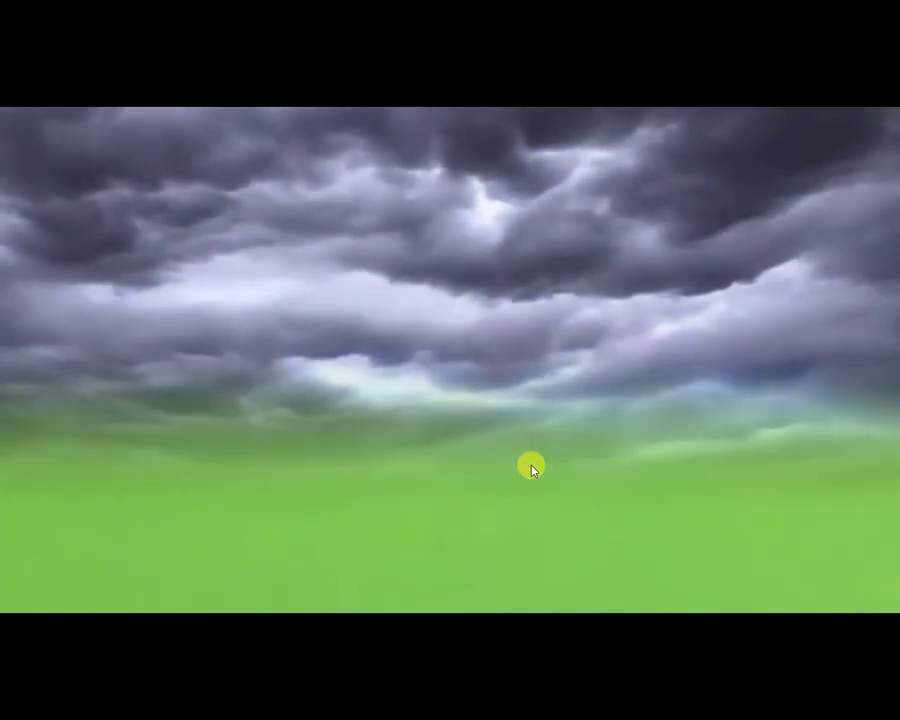
pyautogui.doubleClick(531, 469)
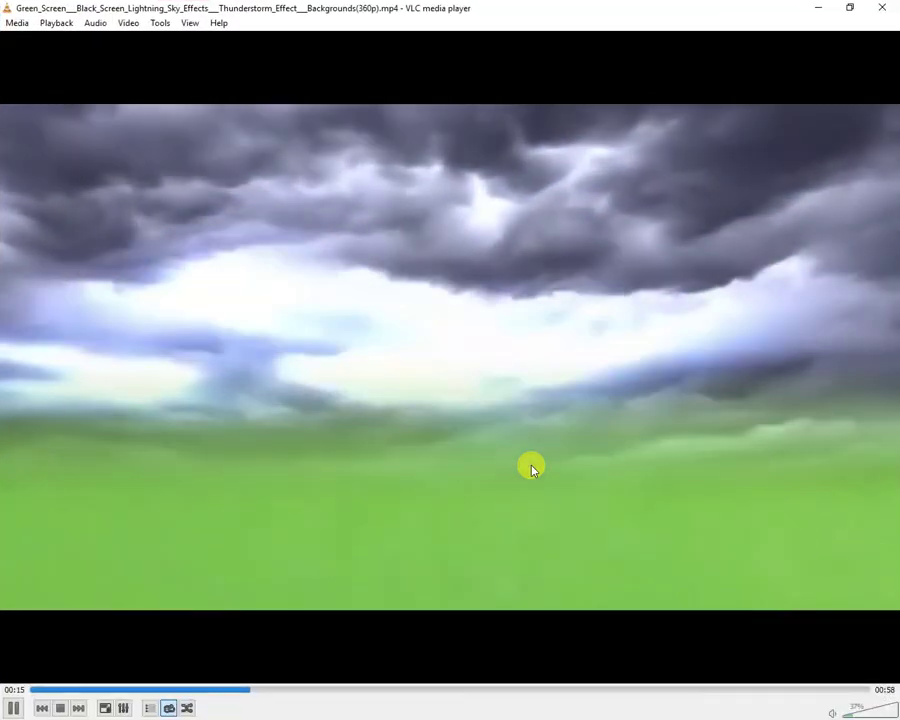
pyautogui.click(885, 8)
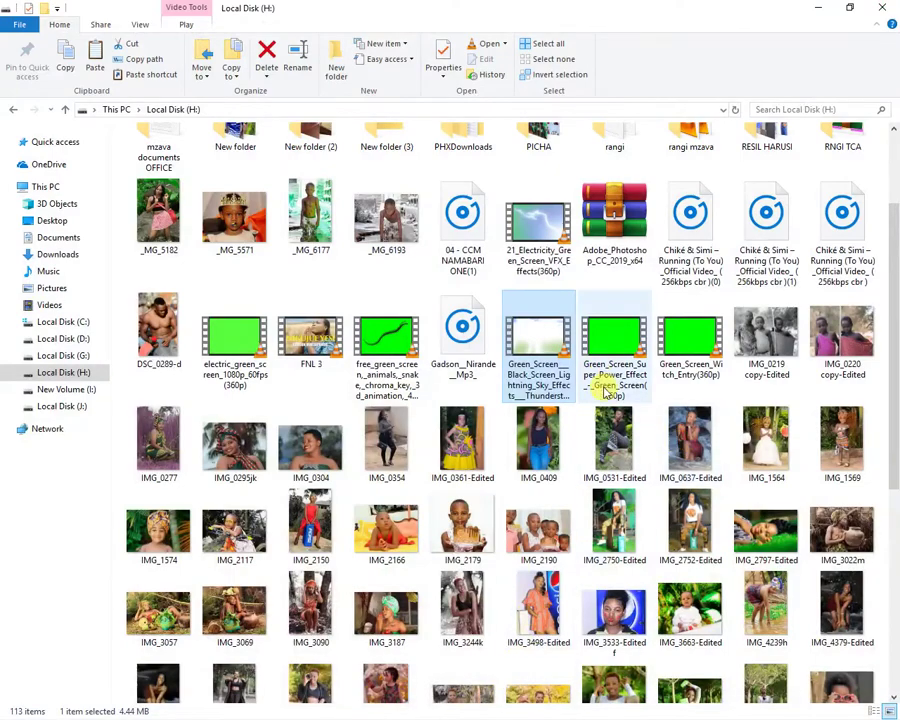
# Preview the super power effect green-screen clip fullscreen in VLC, then close it
pyautogui.click(609, 366)
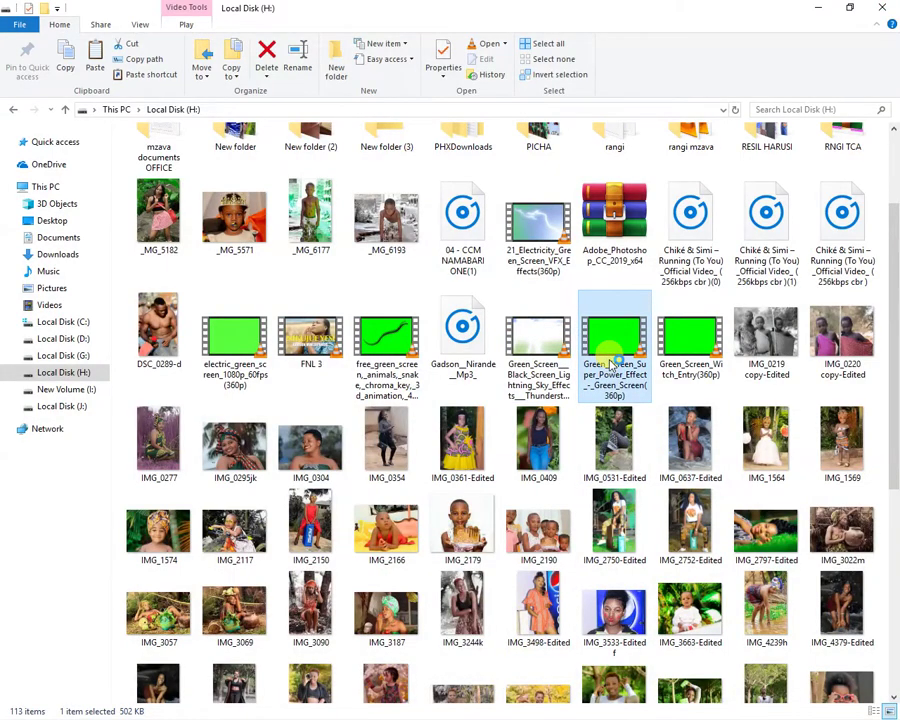
pyautogui.doubleClick(612, 366)
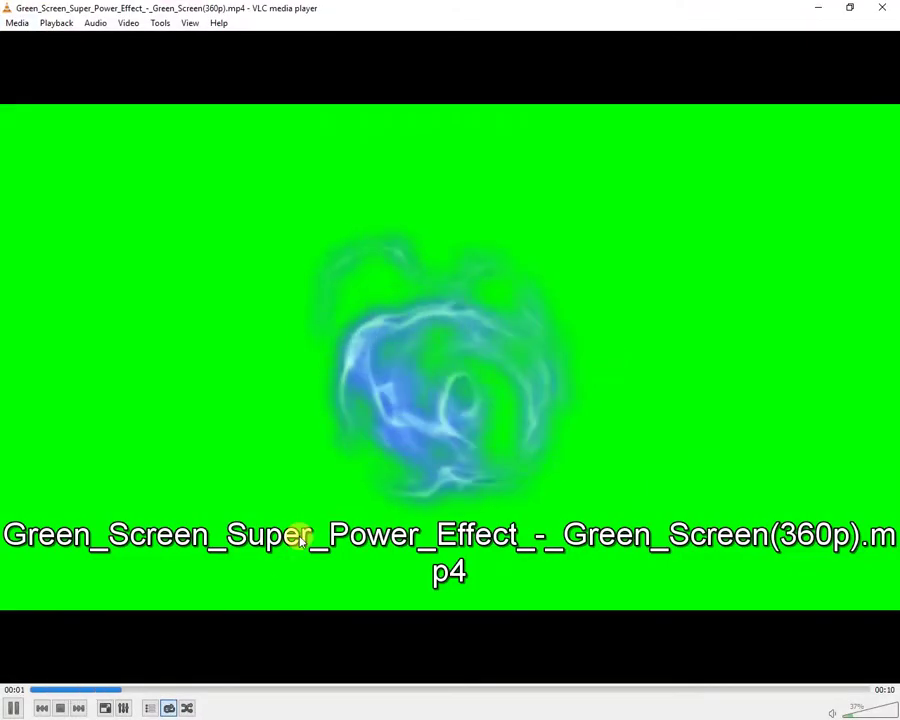
pyautogui.doubleClick(470, 386)
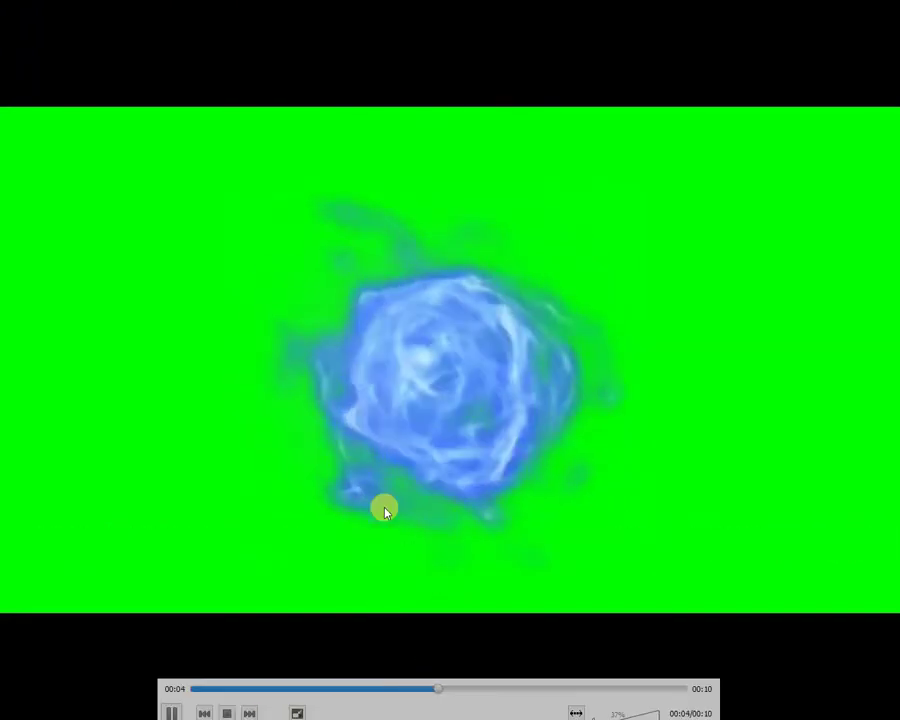
pyautogui.doubleClick(407, 461)
pyautogui.click(881, 10)
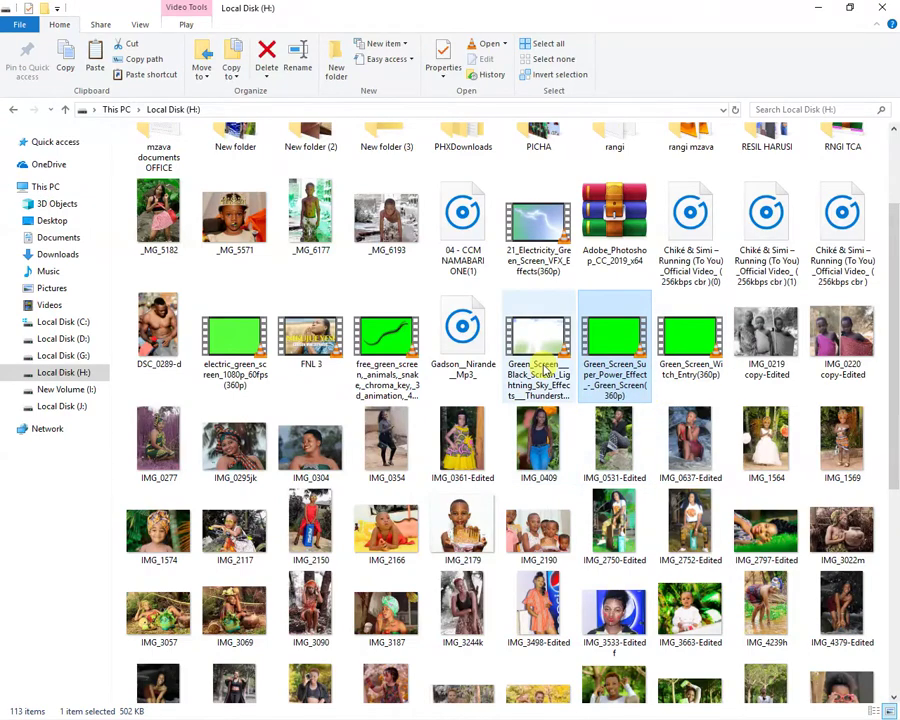
# Preview the lightning sky clip up to the thunderstorm, then the electric green-screen clip
pyautogui.click(546, 363)
pyautogui.doubleClick(539, 368)
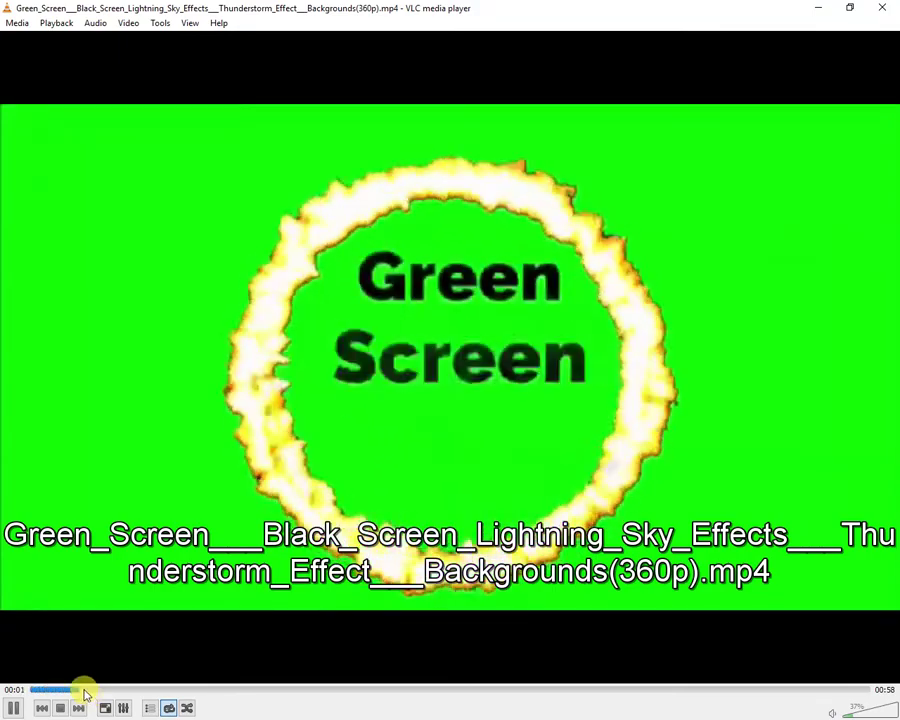
pyautogui.click(85, 689)
pyautogui.click(168, 689)
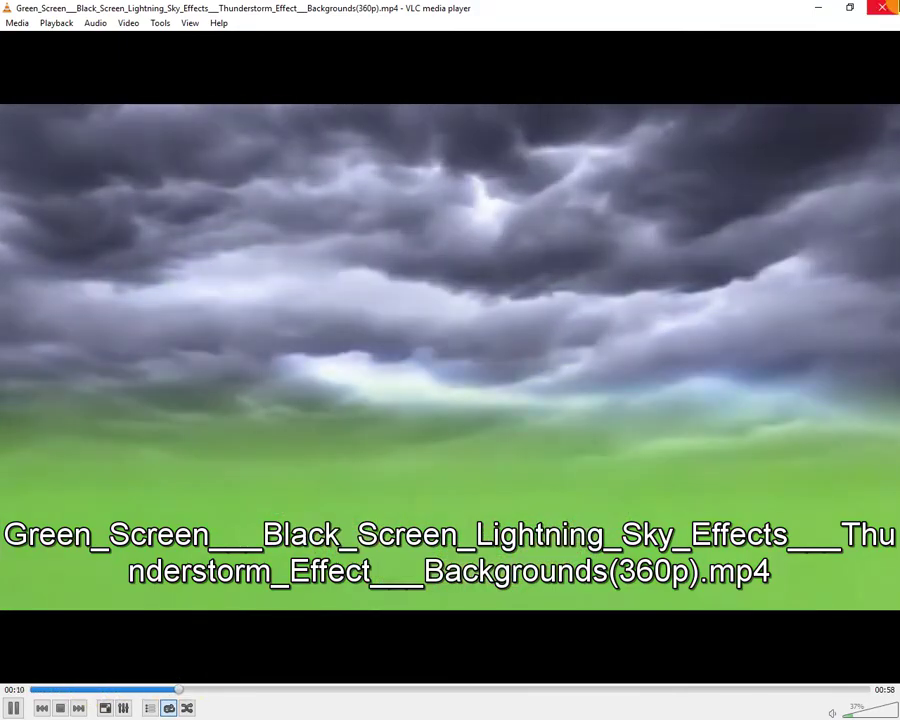
pyautogui.hotkey('ctrl', 'q')
pyautogui.doubleClick(238, 360)
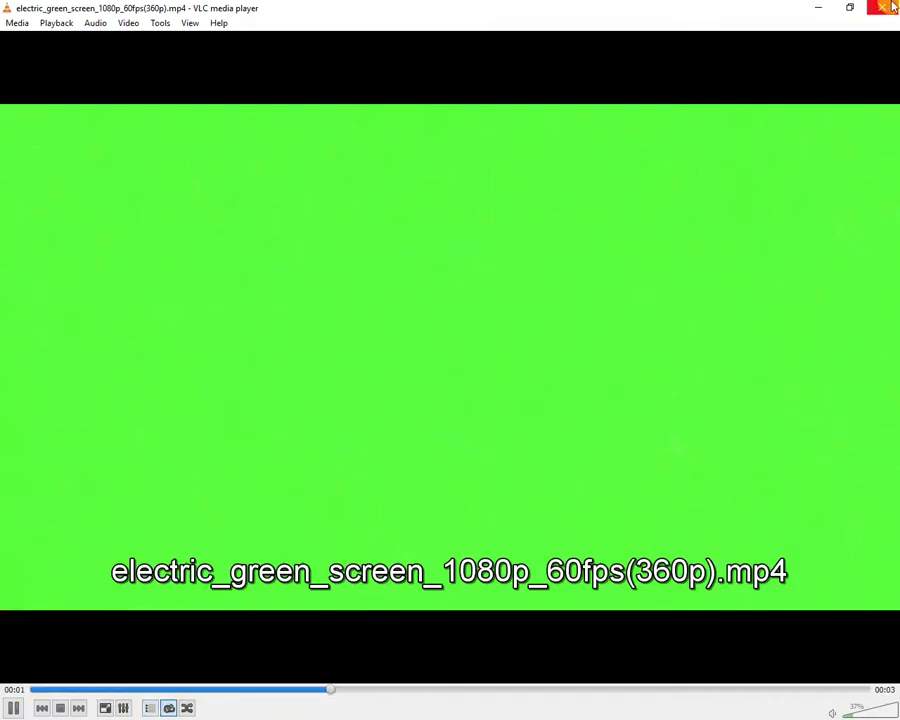
pyautogui.hotkey('ctrl', 'q')
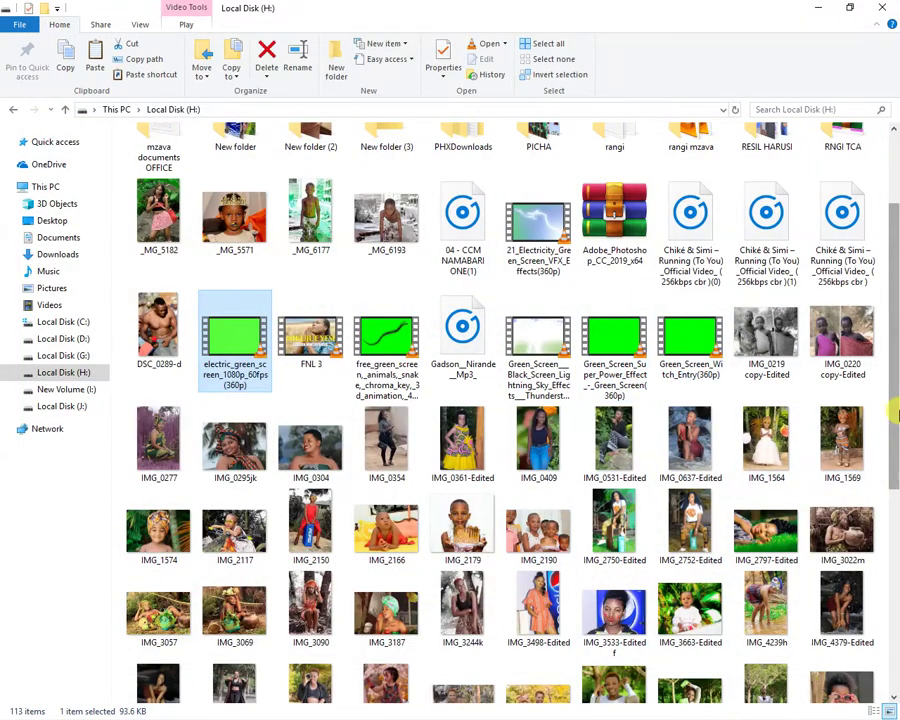
# Play Super_power_effect(360p).mp4 fullscreen in VLC, close it, and return to the top of the folder
pyautogui.scroll(-5, 897, 413)
pyautogui.click(243, 665)
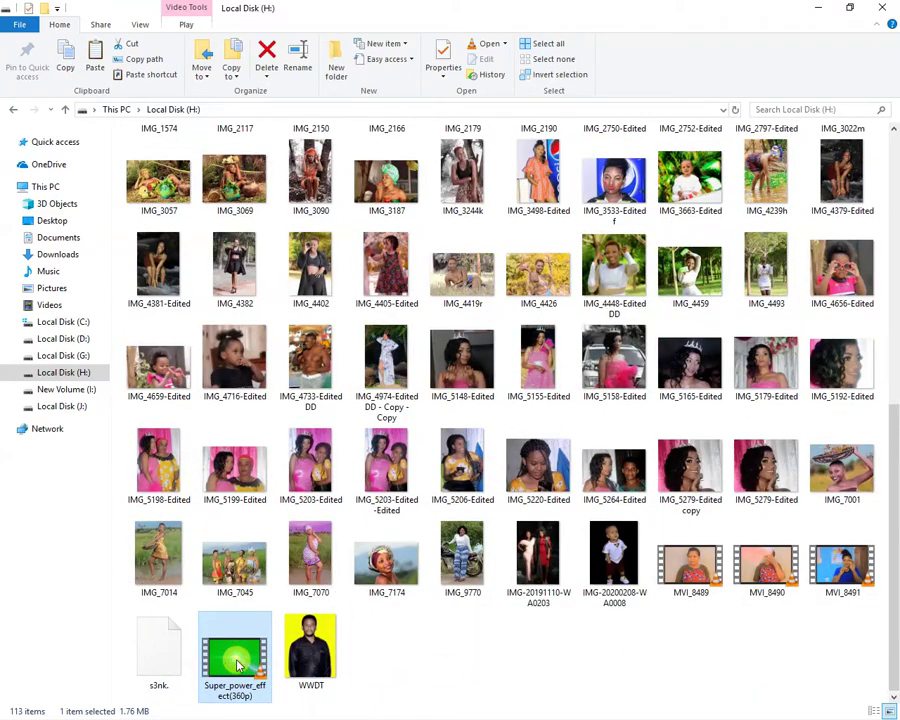
pyautogui.doubleClick(238, 665)
pyautogui.doubleClick(399, 485)
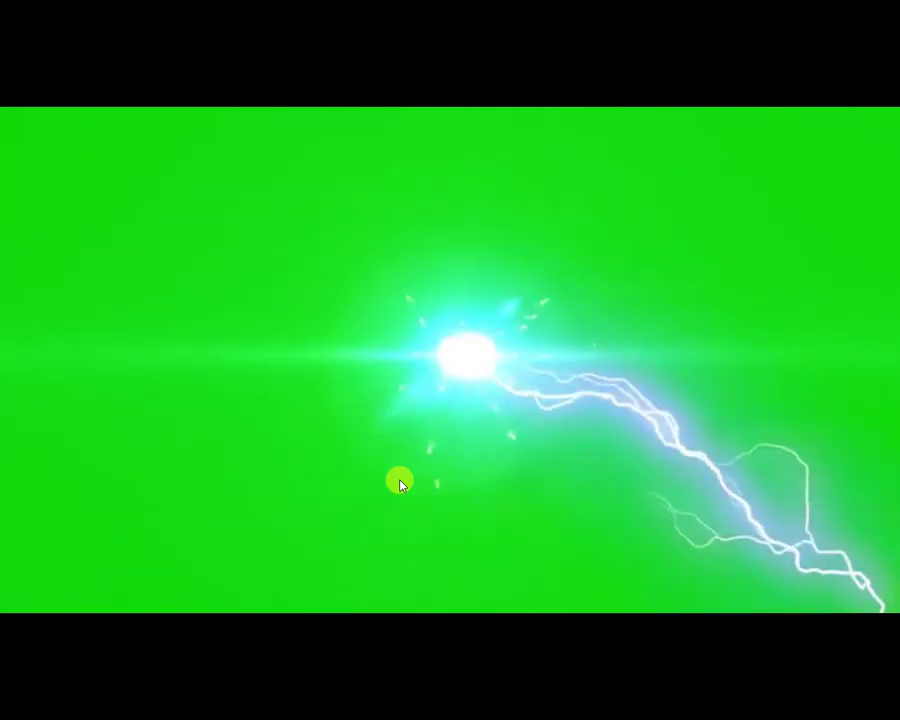
pyautogui.doubleClick(422, 464)
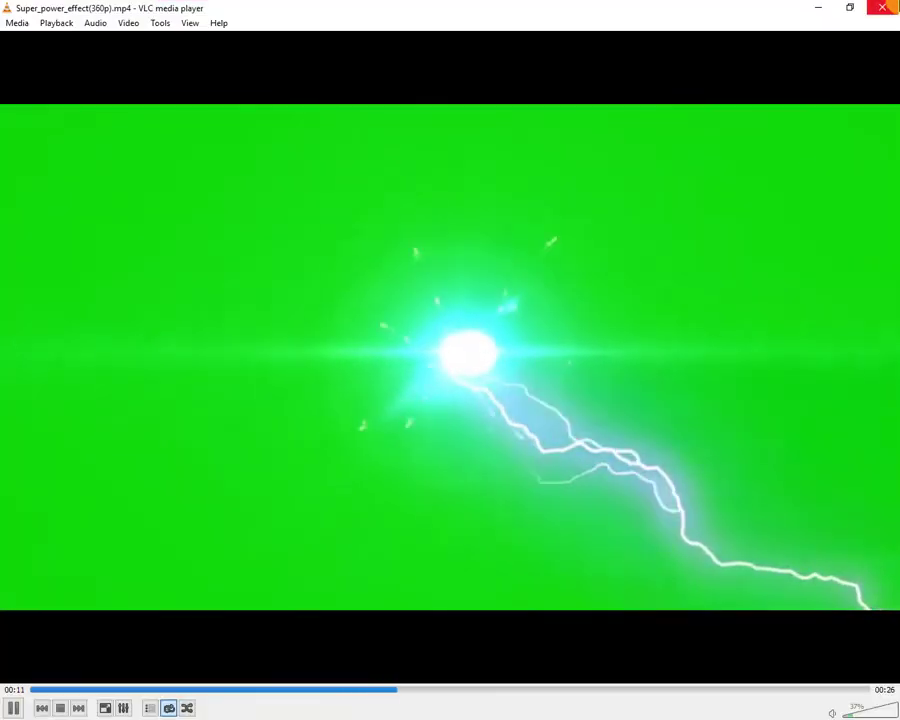
pyautogui.click(883, 7)
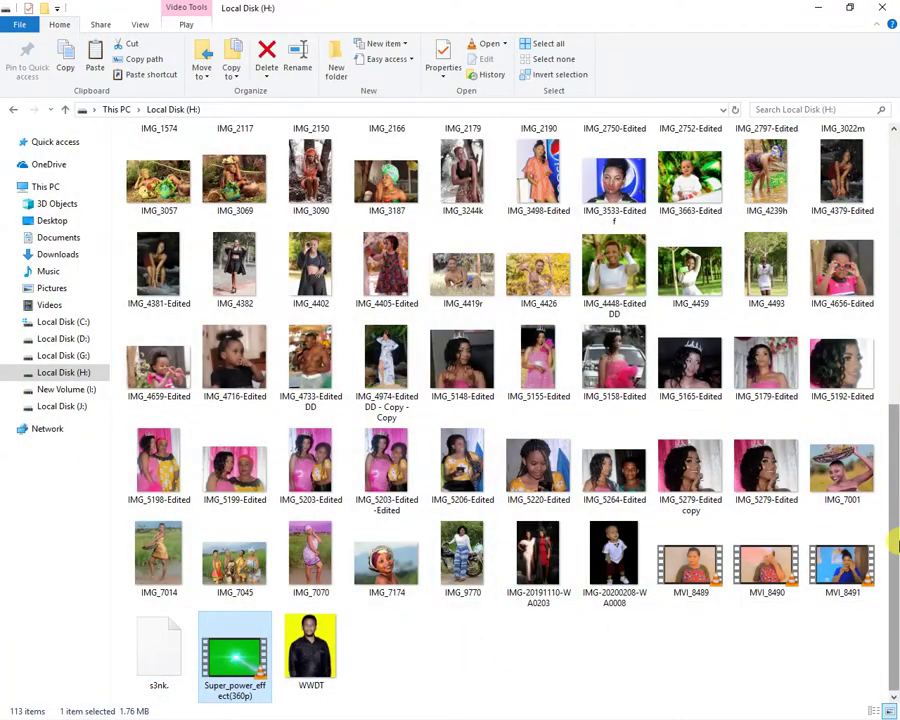
pyautogui.moveTo(896, 545); pyautogui.dragTo(897, 312)
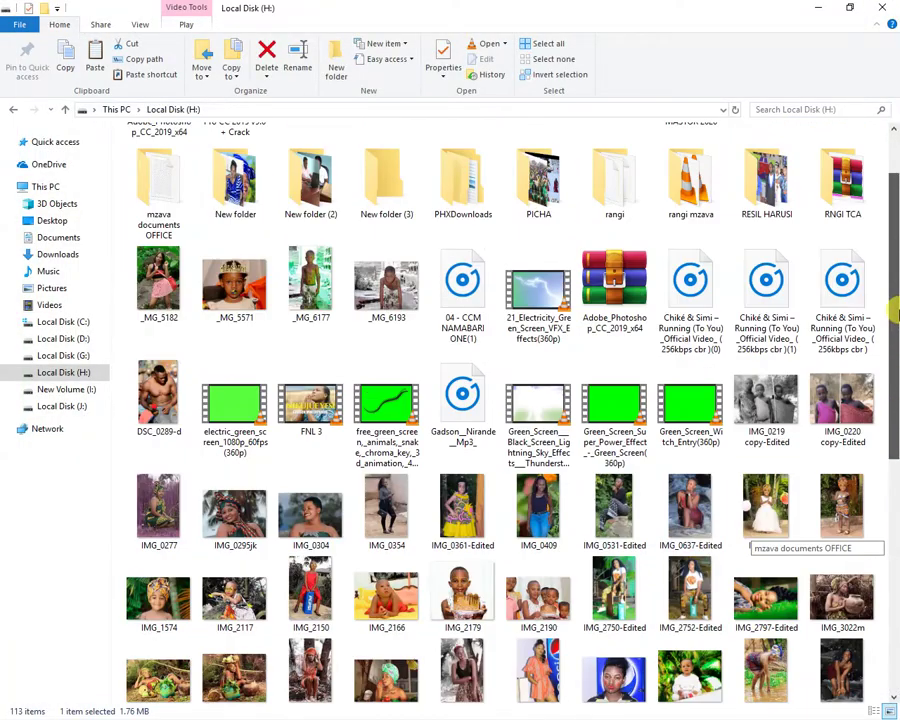
# Play 21_Electricity_Green_Screen_VFX_Effects(360p).mp4, skipping through effects #01 and #02, then close it
pyautogui.click(535, 288)
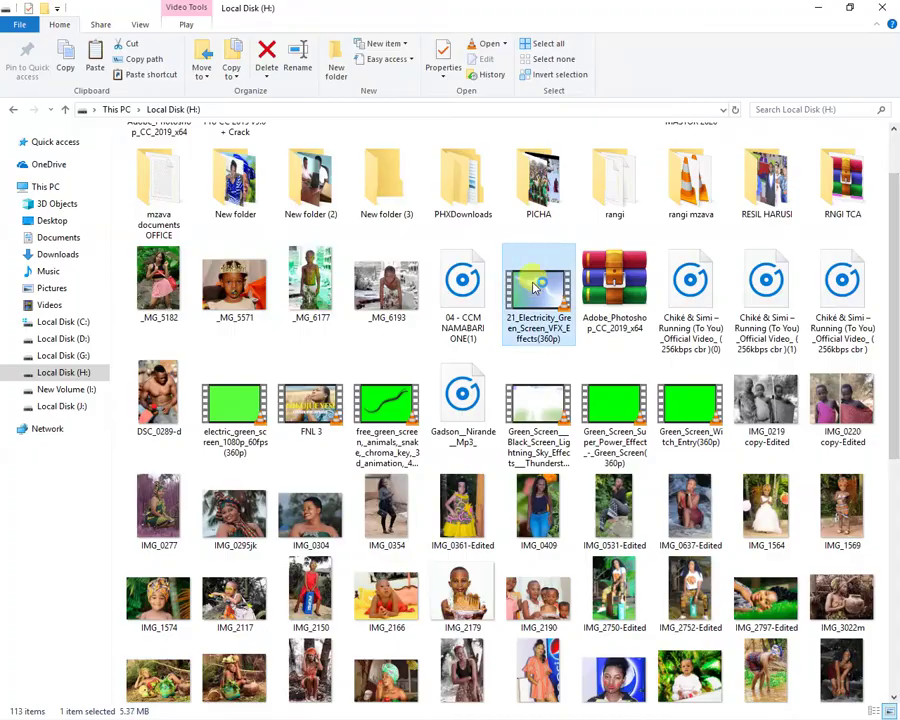
pyautogui.doubleClick(535, 288)
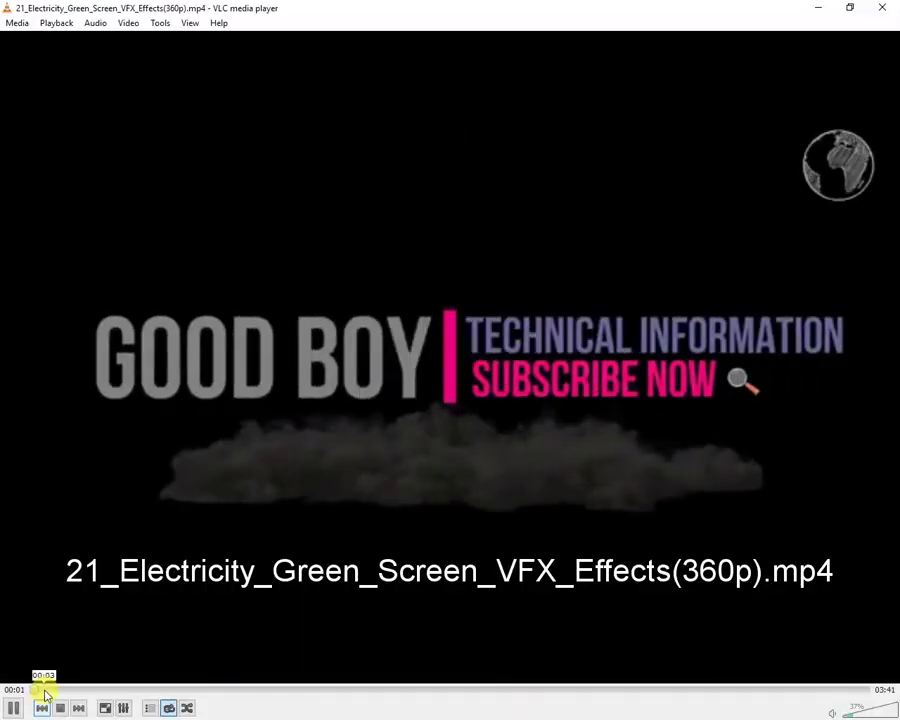
pyautogui.click(62, 690)
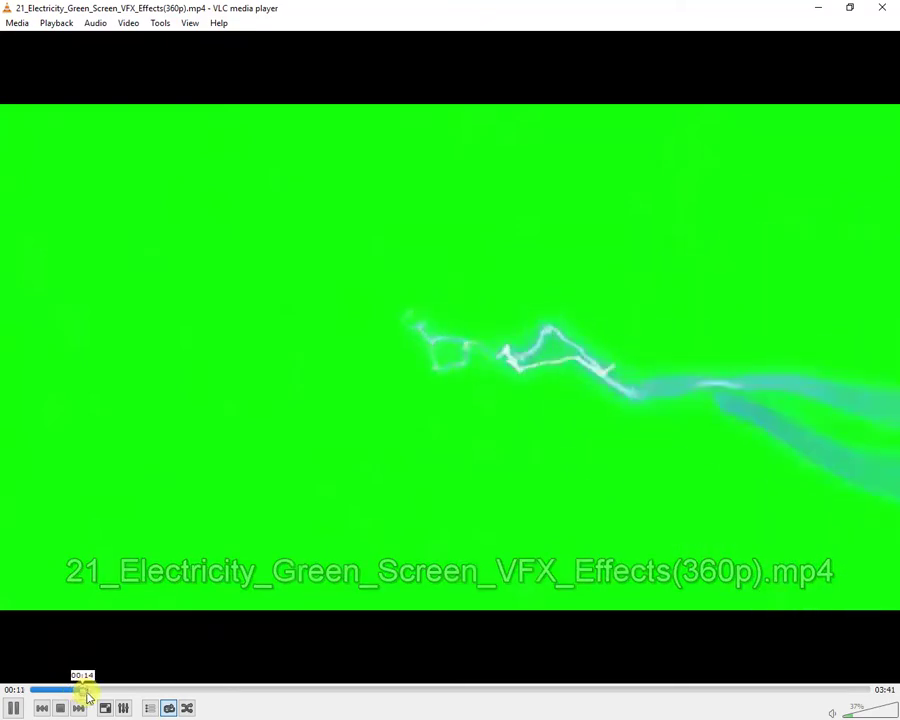
pyautogui.click(86, 694)
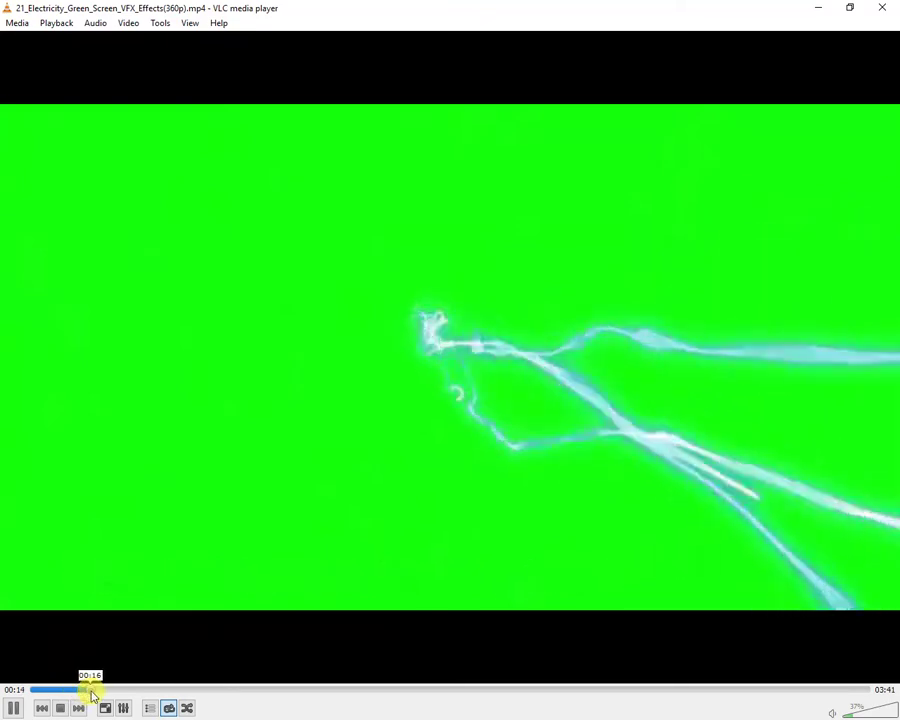
pyautogui.click(100, 694)
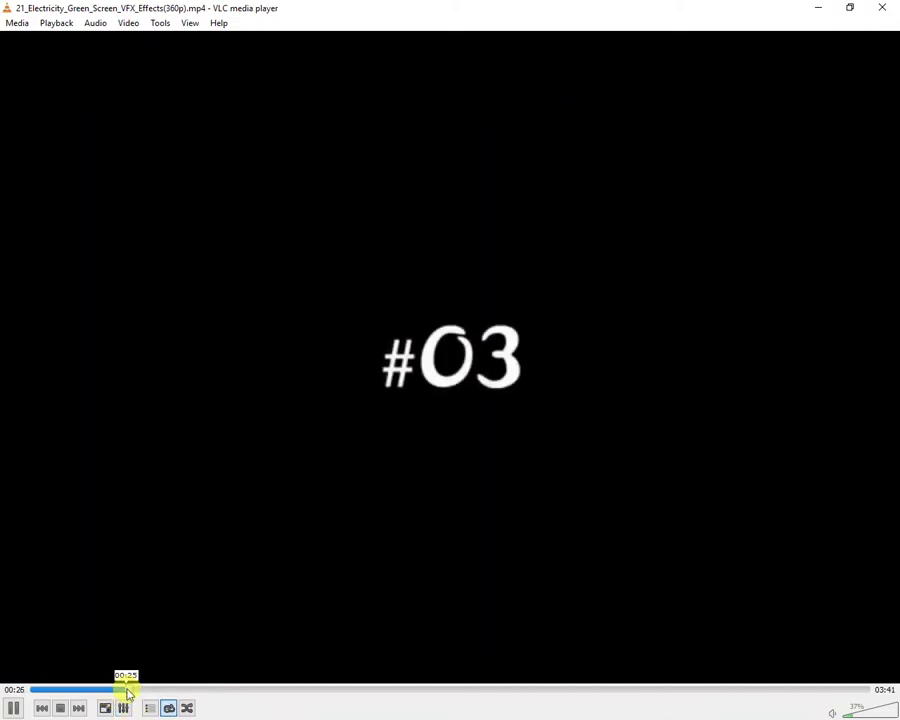
pyautogui.click(122, 689)
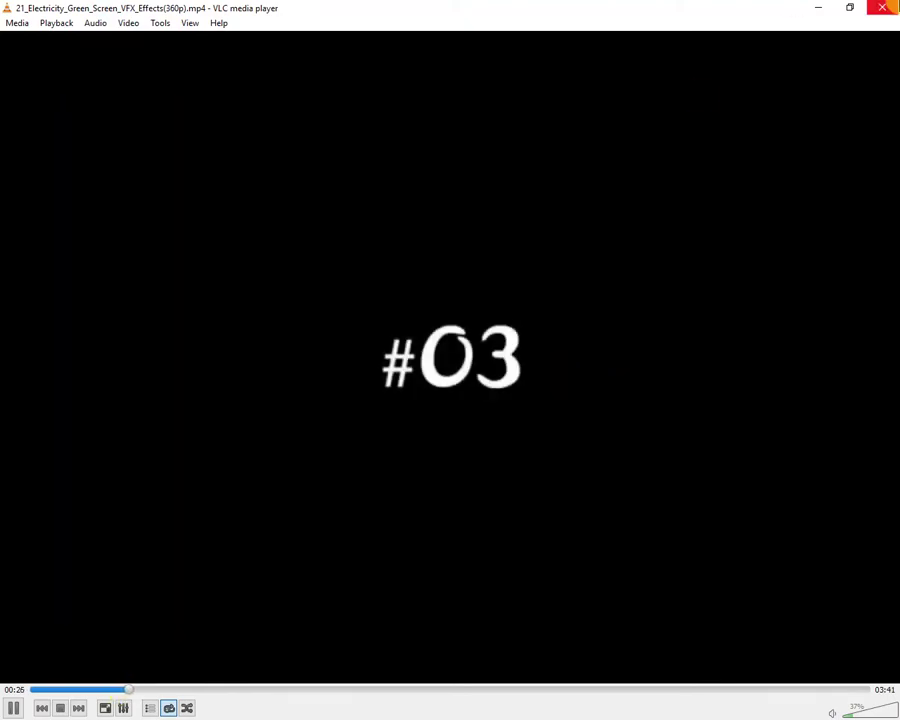
pyautogui.click(883, 8)
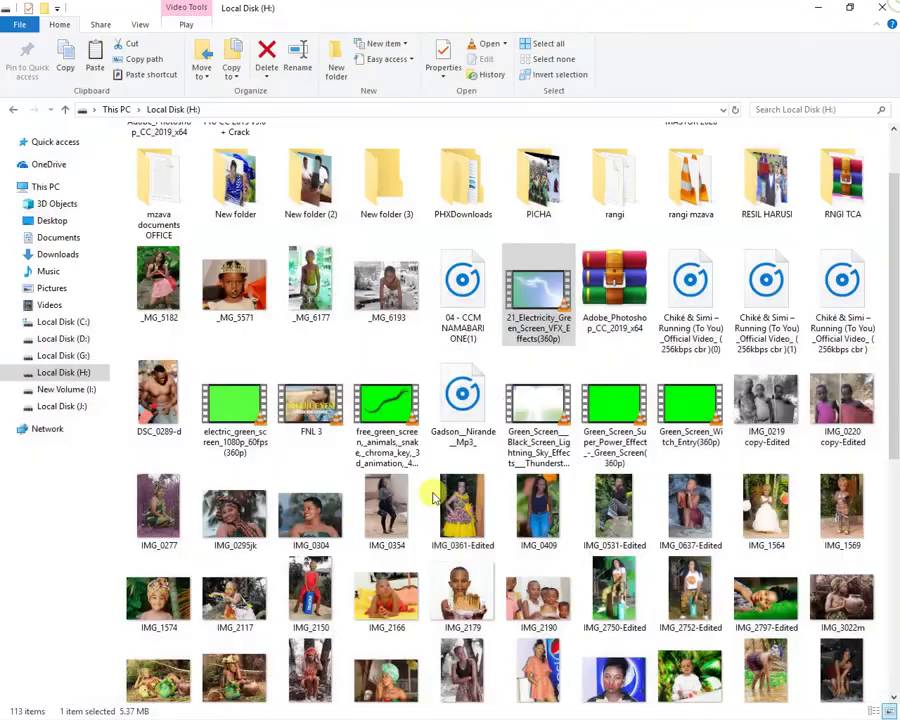
pyautogui.scroll(-4, 598, 647)
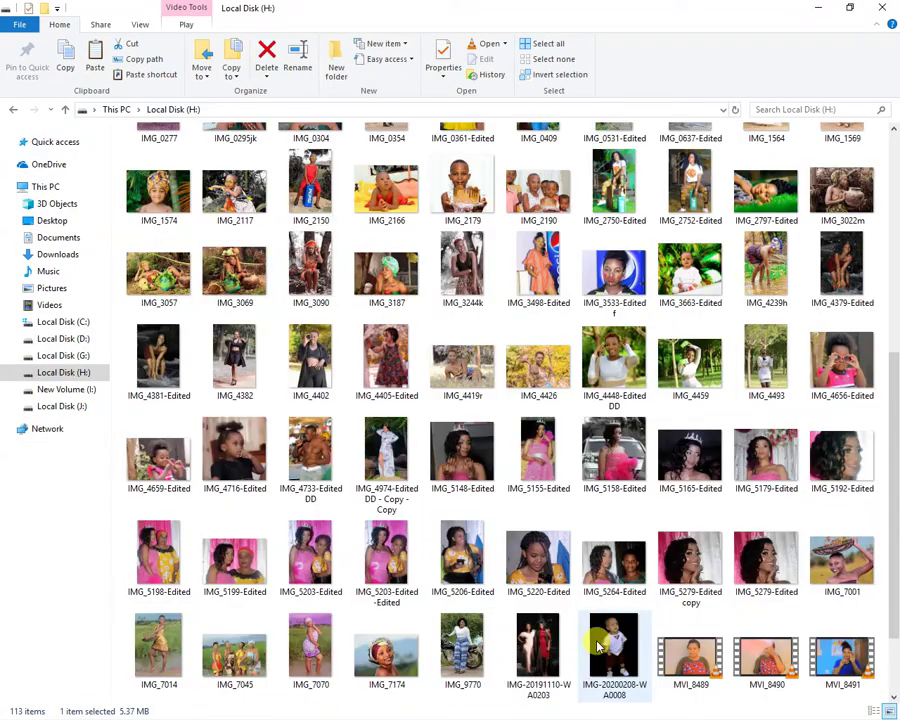
# Preview MVI_8490 in VLC from its middle, then close it
pyautogui.doubleClick(781, 667)
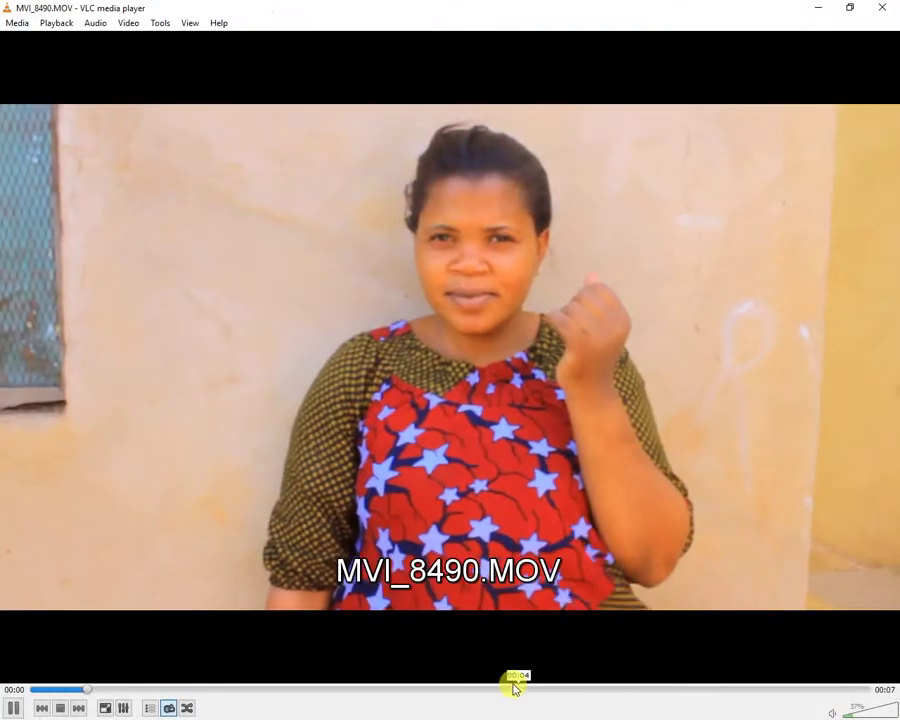
pyautogui.click(469, 690)
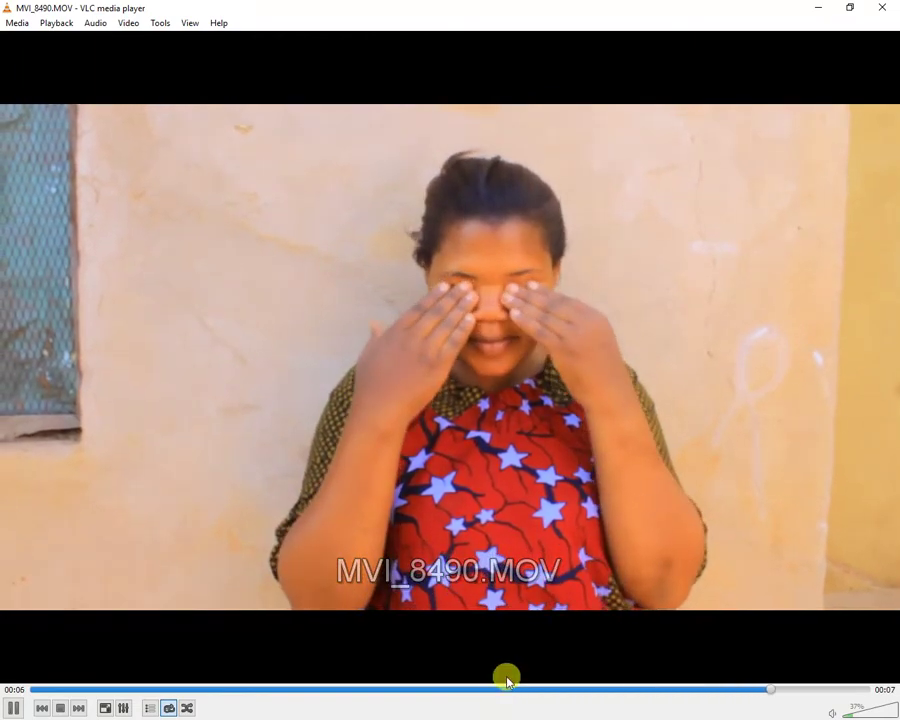
pyautogui.click(882, 7)
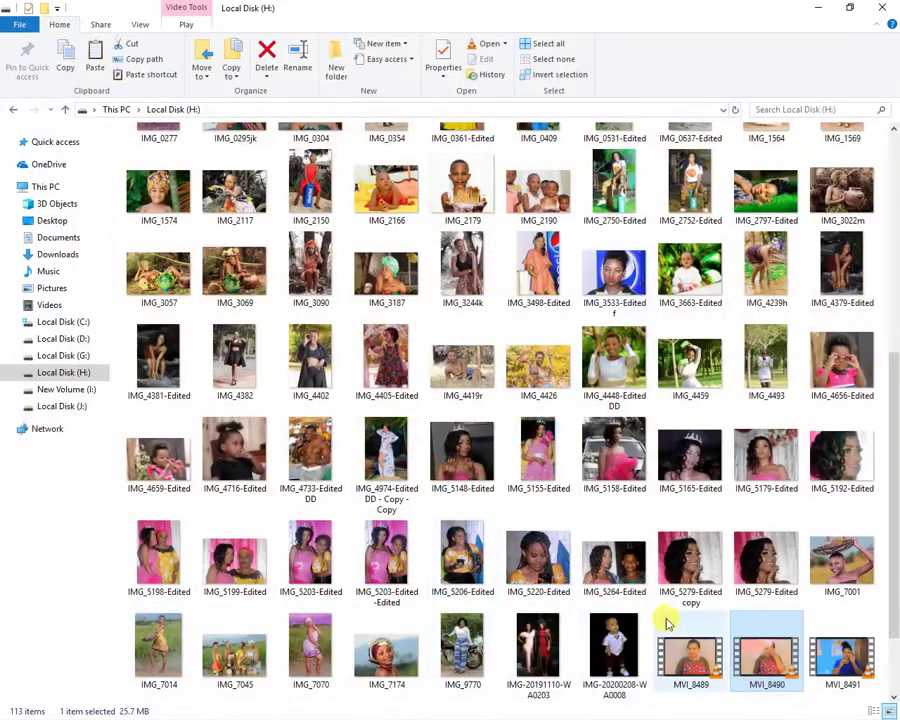
# Preview MVI_8491 in VLC around 00:18–00:19
pyautogui.click(845, 676)
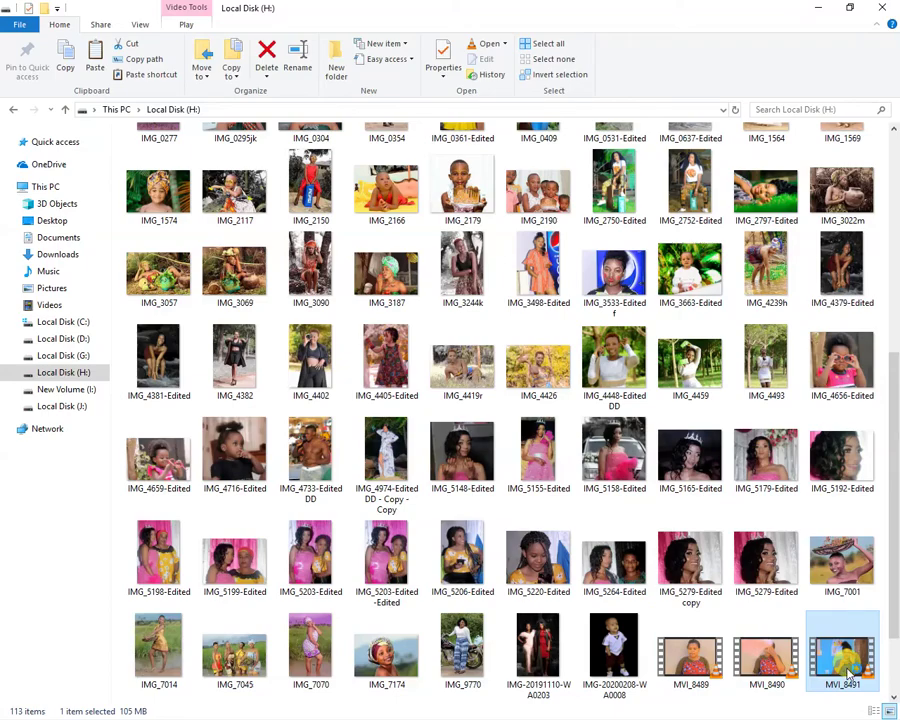
pyautogui.doubleClick(845, 676)
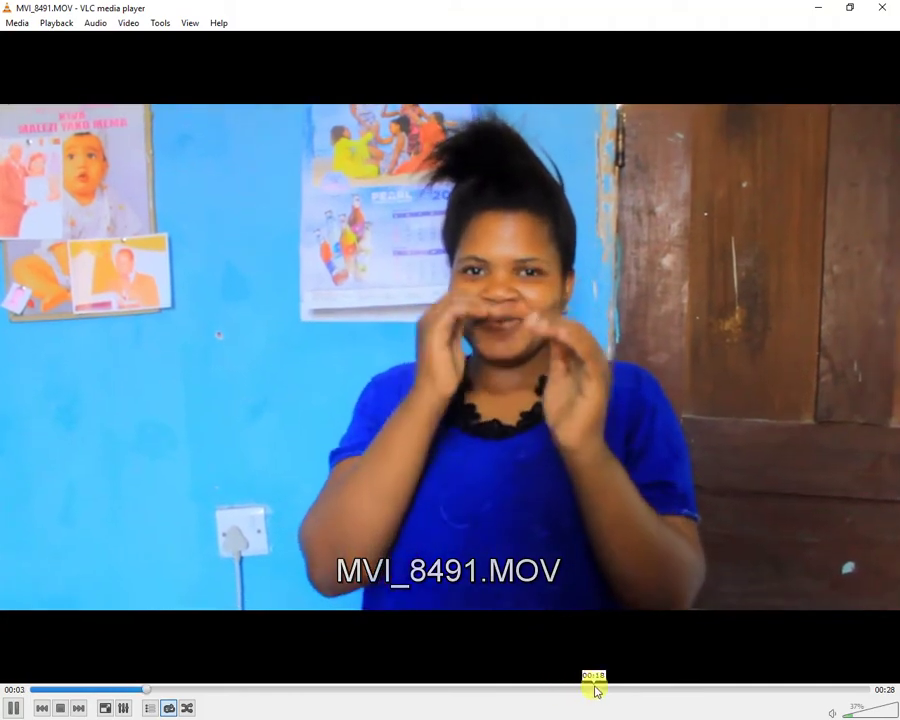
pyautogui.moveTo(588, 688); pyautogui.dragTo(619, 688)
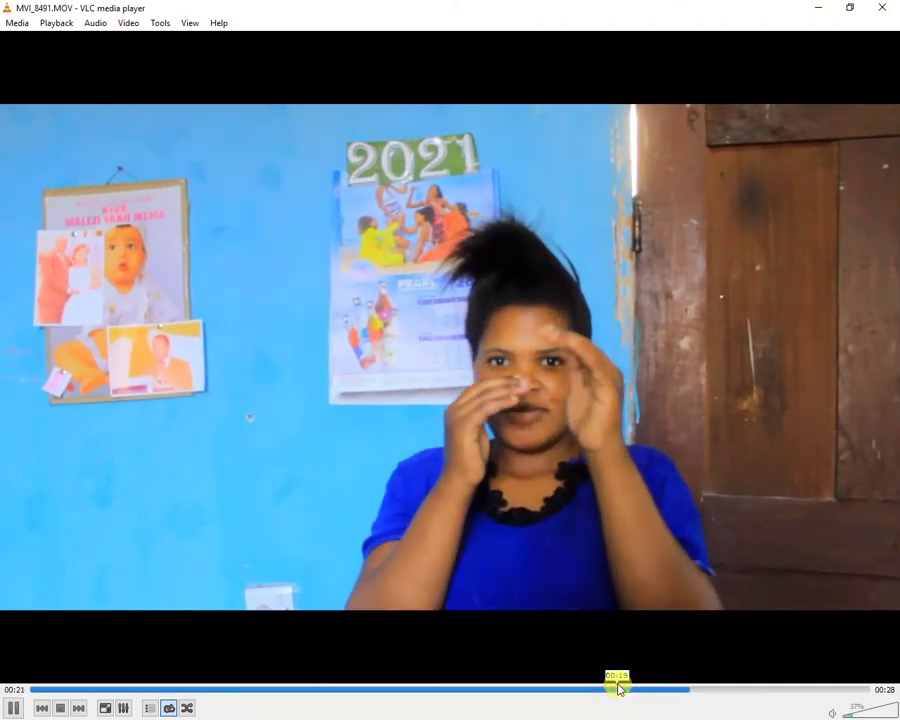
pyautogui.click(580, 690)
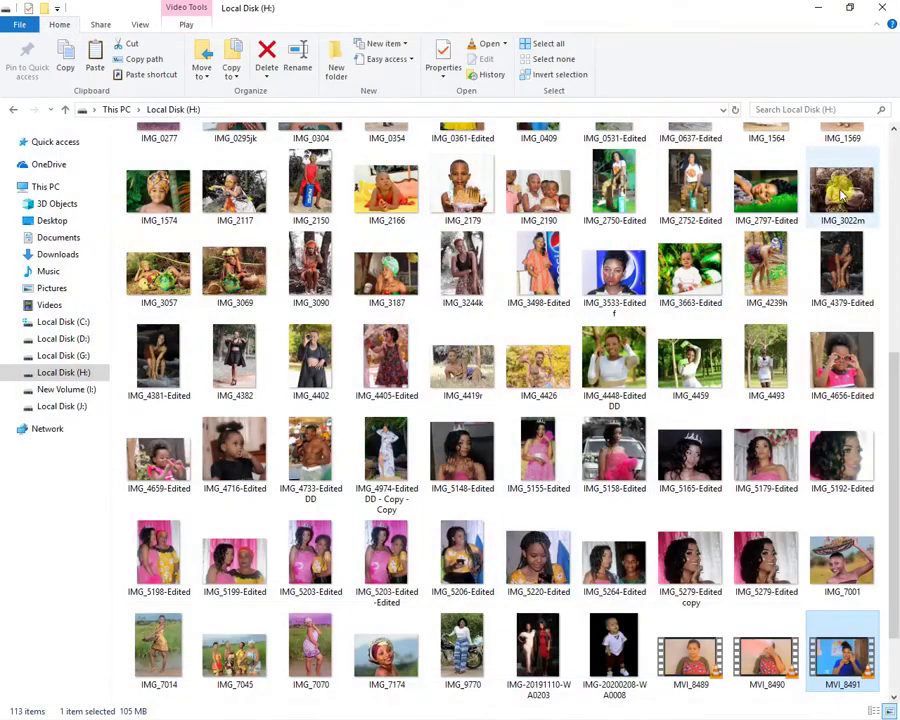
# Minimise File Explorer and bring the Premiere Pro project back up
pyautogui.click(826, 8)
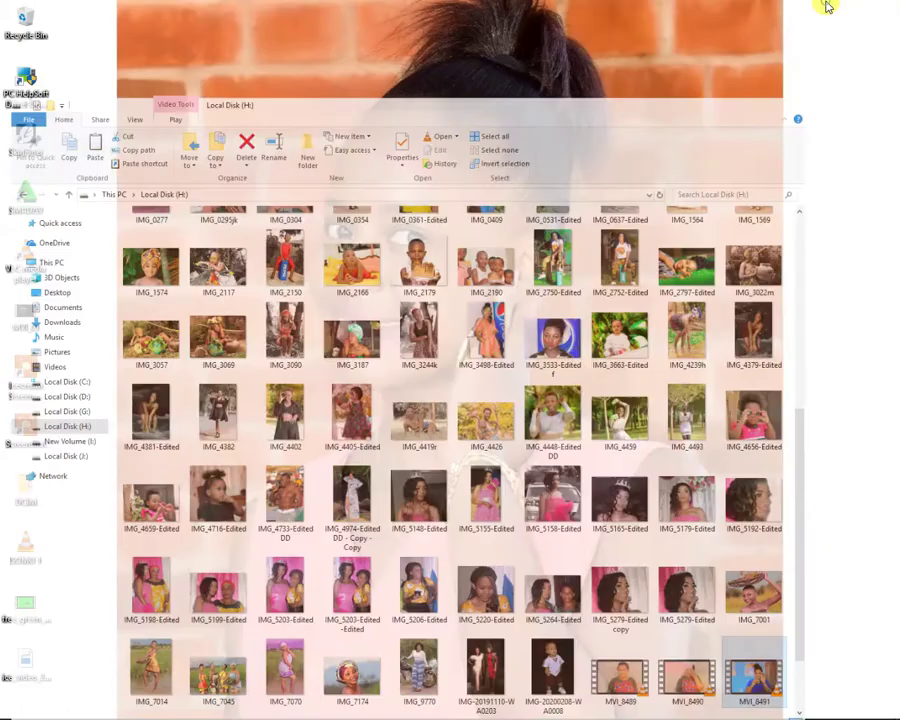
pyautogui.moveTo(150, 708)
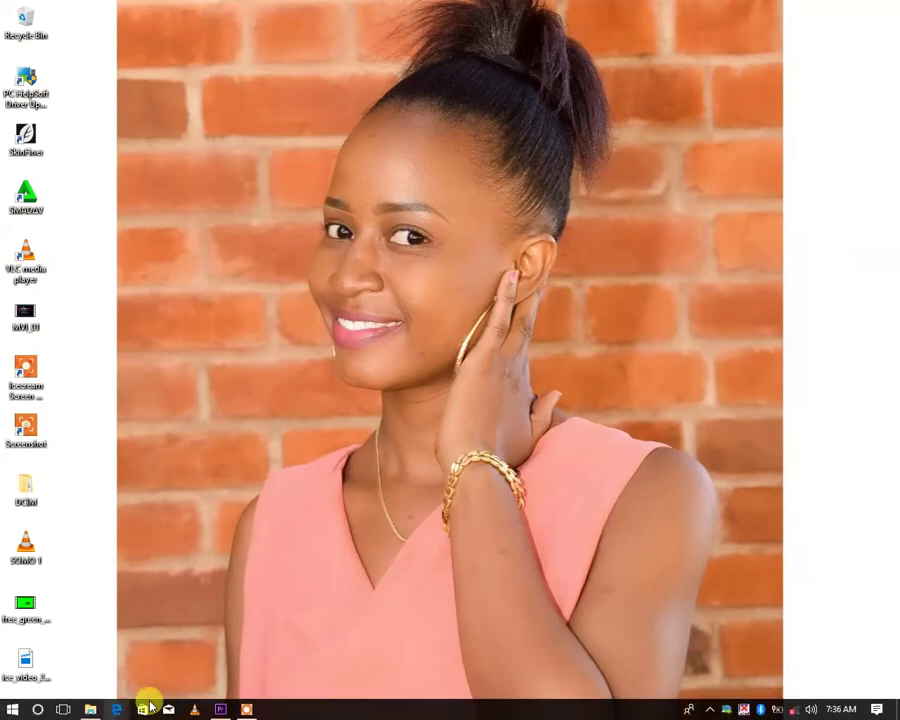
pyautogui.click(218, 710)
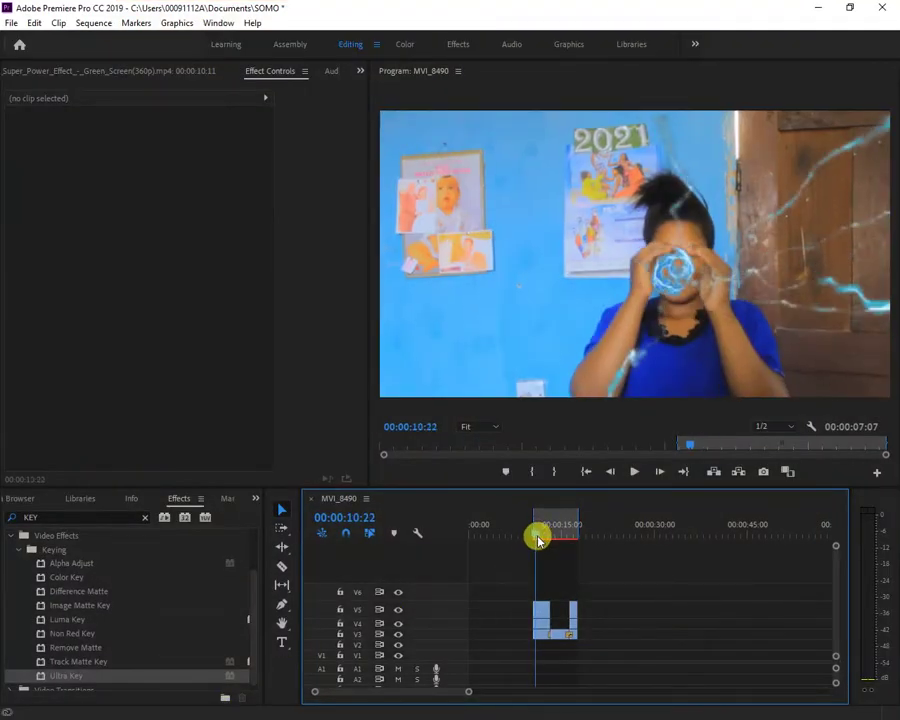
# At 00:00:11:06, reset the 21_Electricity clip to position 640, 360 and scale 100
pyautogui.moveTo(537, 540); pyautogui.dragTo(540, 545)
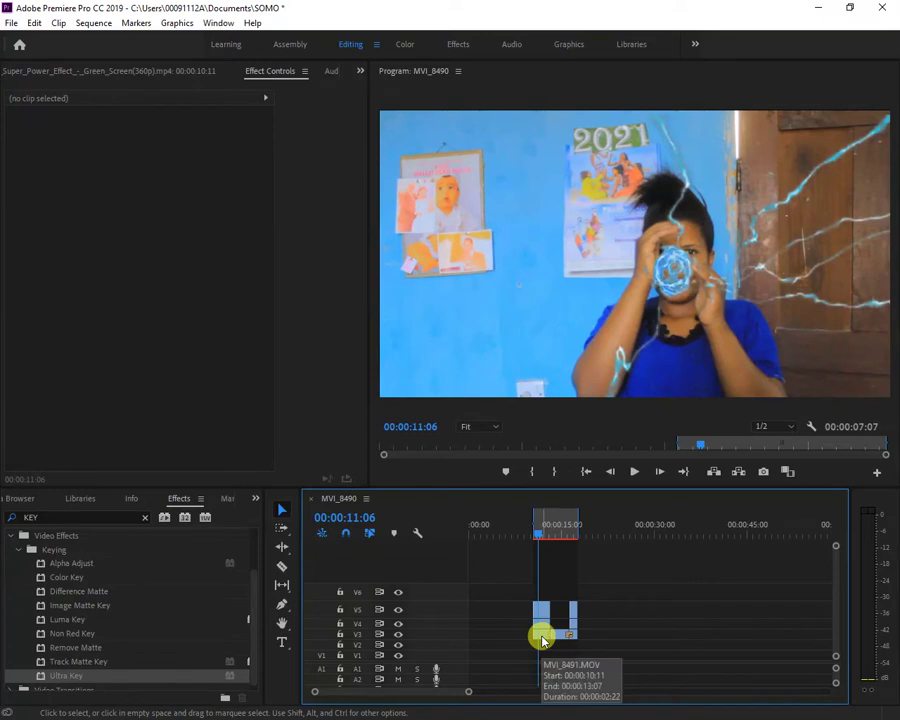
pyautogui.click(541, 613)
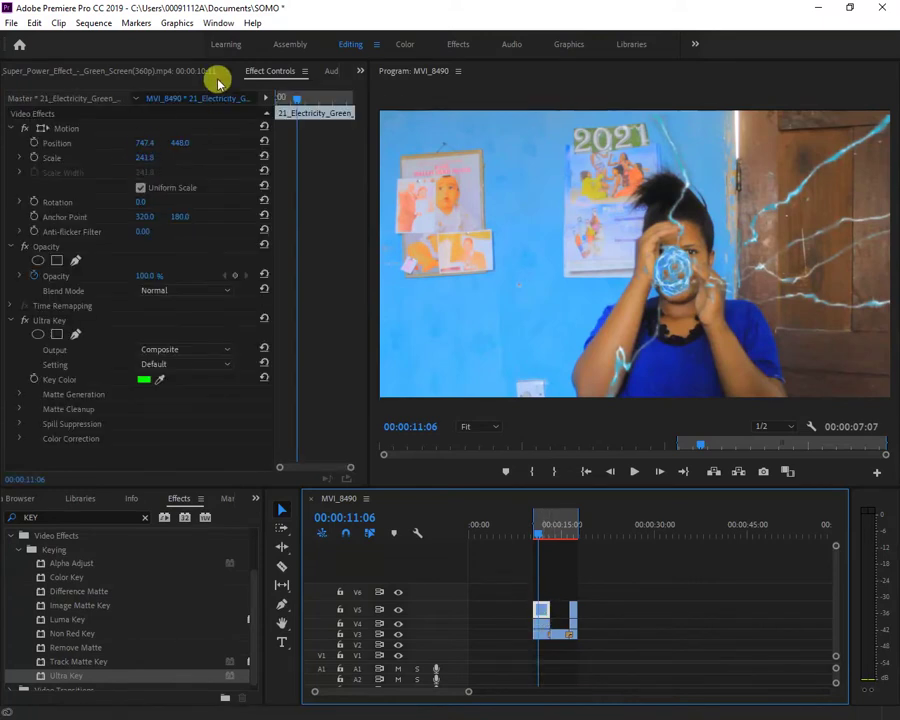
pyautogui.click(265, 129)
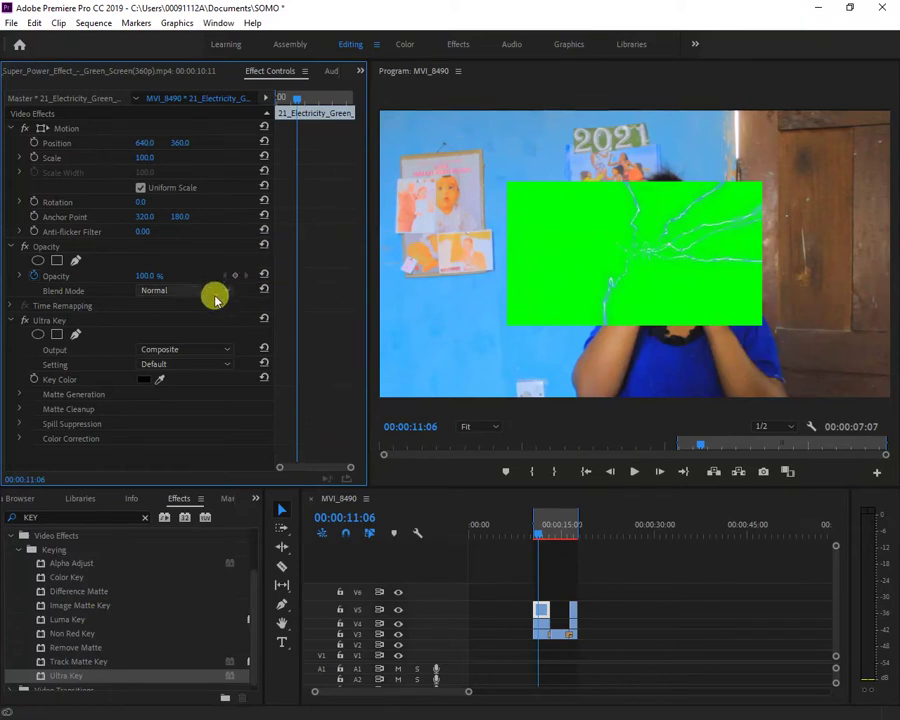
# Reset the V4 Green_Screen_Super clip's Ultra Key setting and output, scale 100, and anchor point
pyautogui.click(540, 621)
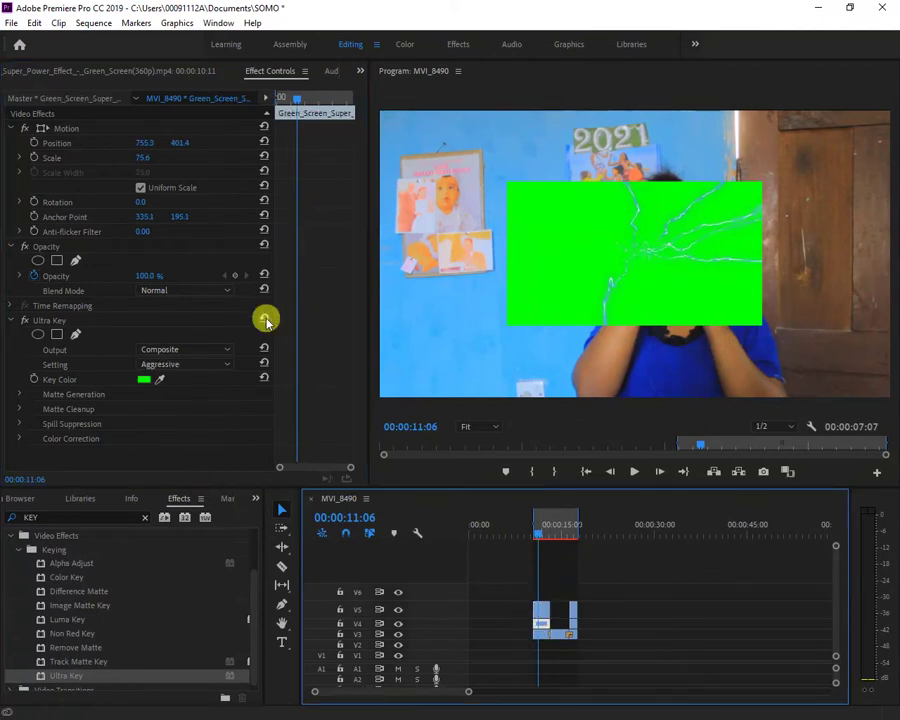
pyautogui.click(265, 364)
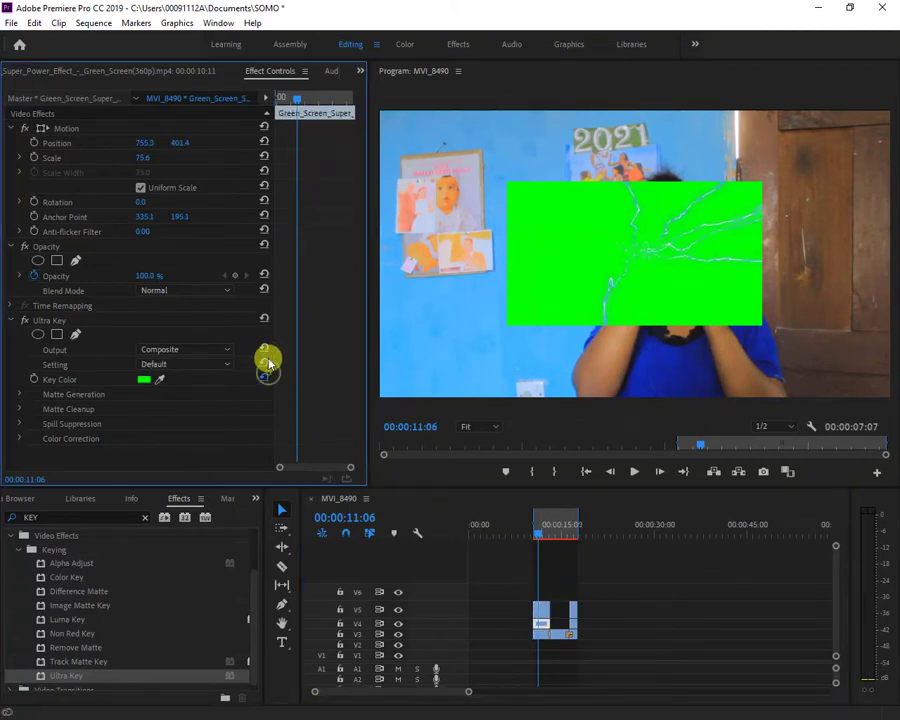
pyautogui.click(264, 350)
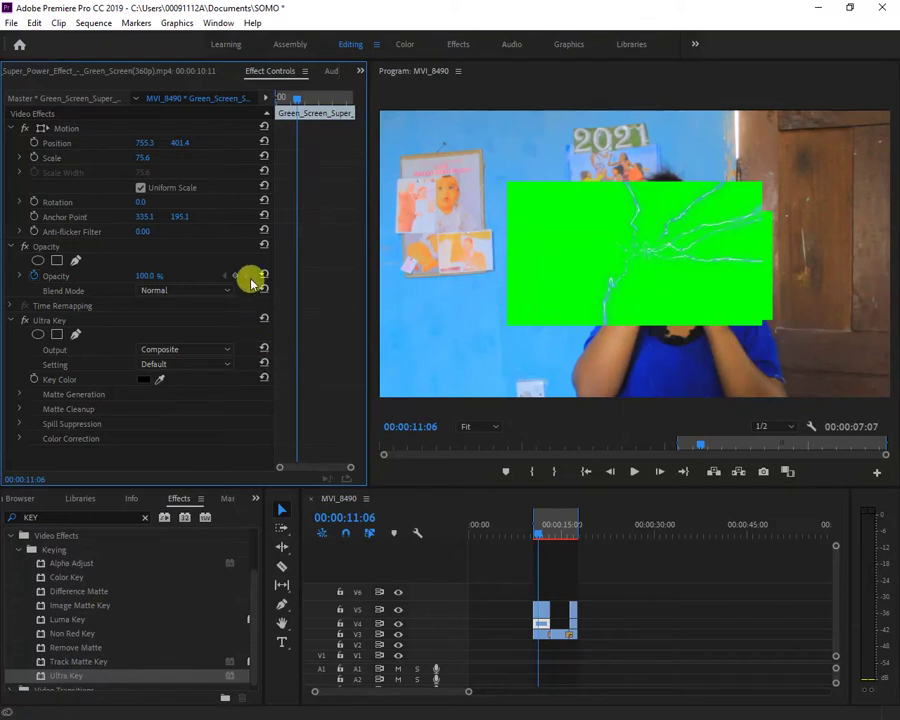
pyautogui.click(263, 158)
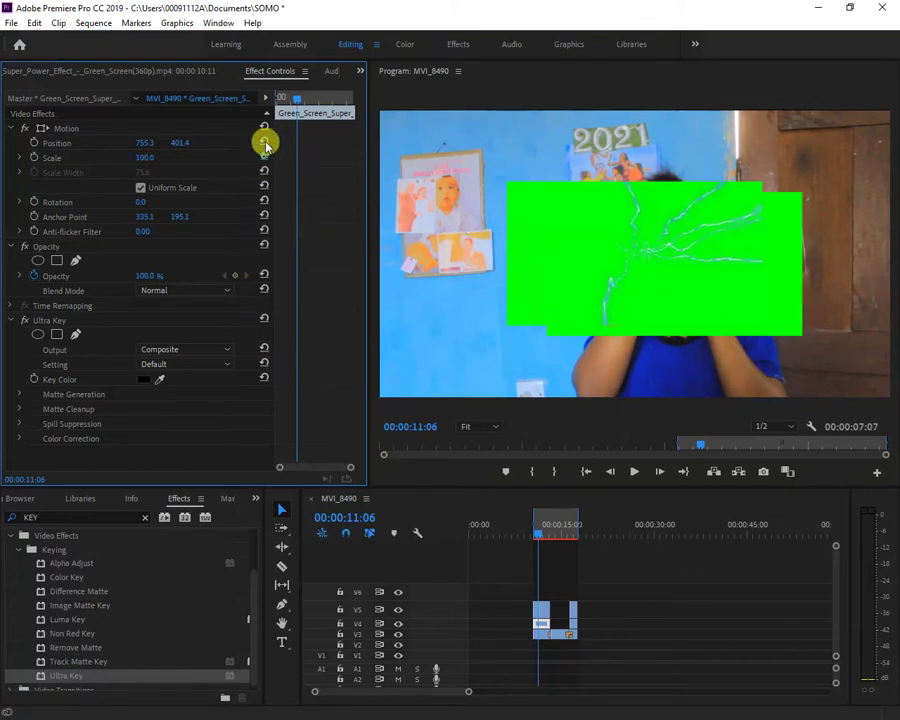
pyautogui.click(263, 129)
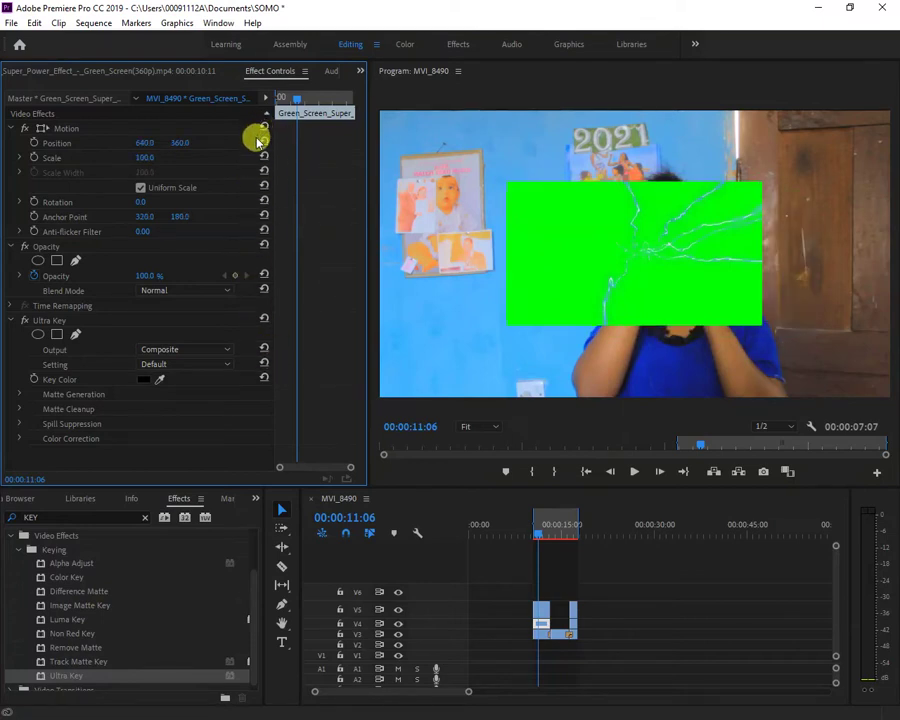
pyautogui.click(546, 614)
pyautogui.click(544, 610)
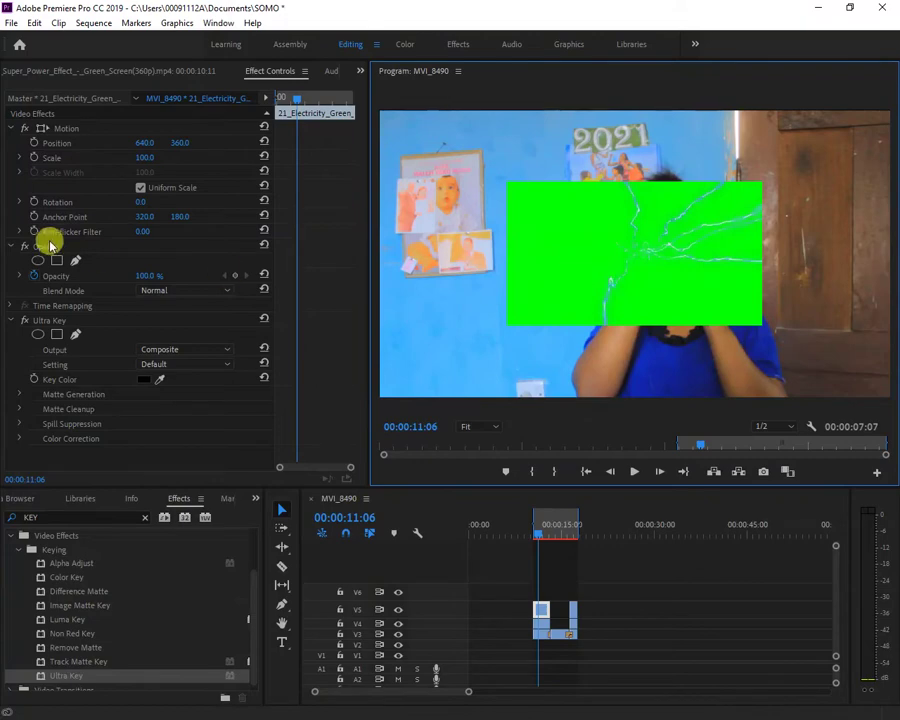
# Move the electricity clip to the lower left, position 227.4, 557.2, and play back the placement
pyautogui.click(42, 130)
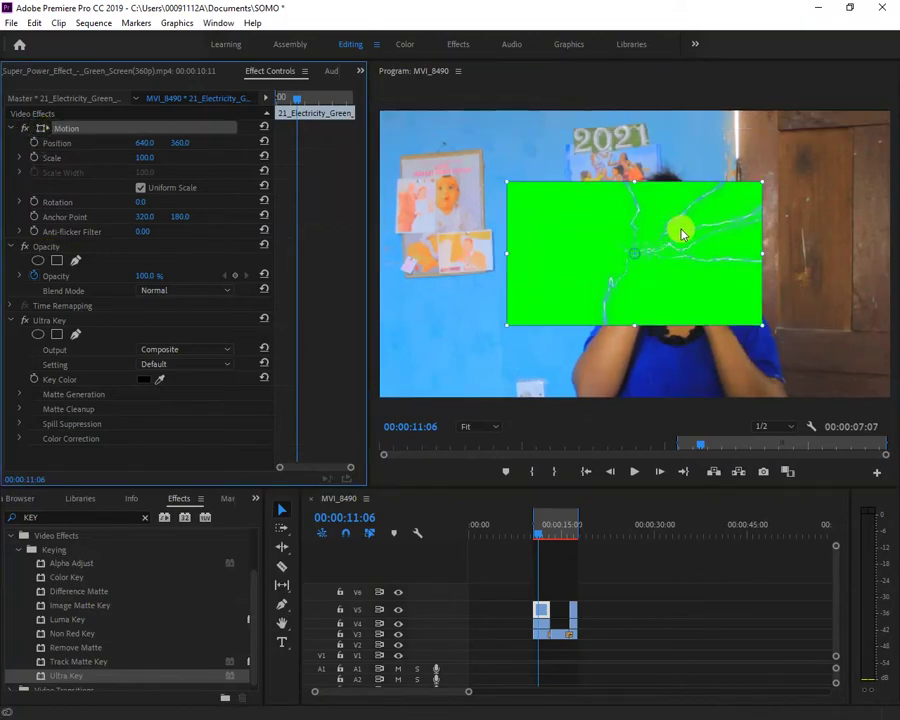
pyautogui.moveTo(638, 262)
pyautogui.mouseDown()
pyautogui.moveTo(617, 297)
pyautogui.moveTo(618, 397)
pyautogui.mouseUp()
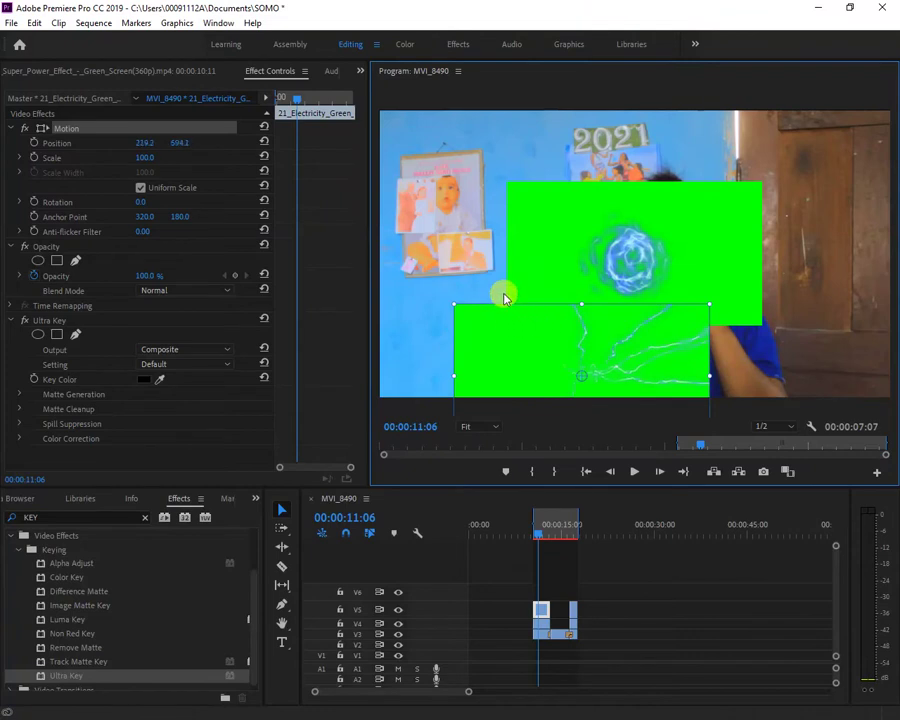
pyautogui.moveTo(500, 292); pyautogui.dragTo(505, 298)
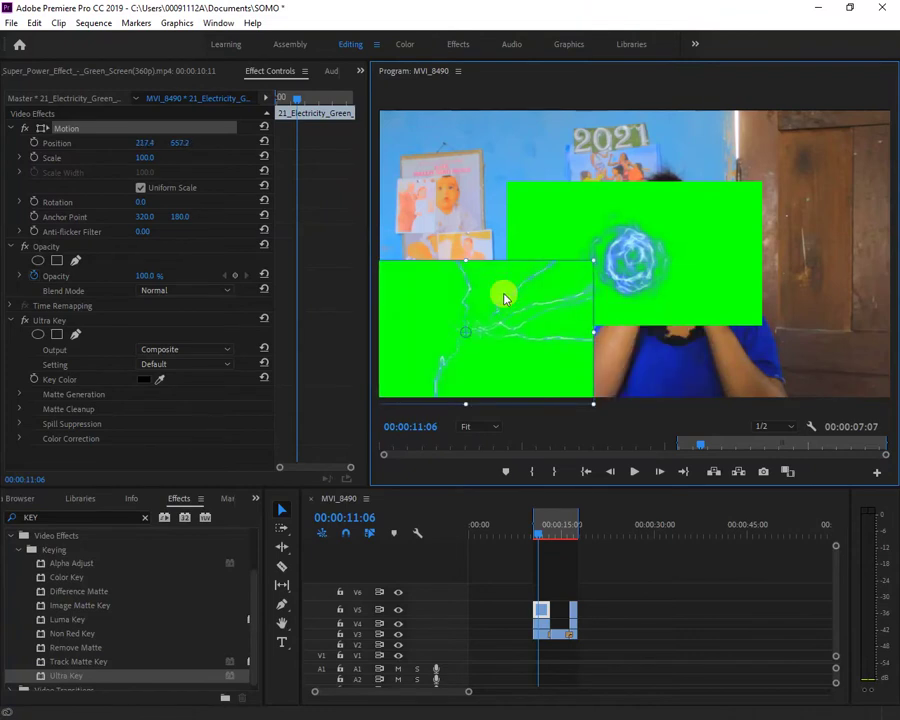
pyautogui.click(636, 472)
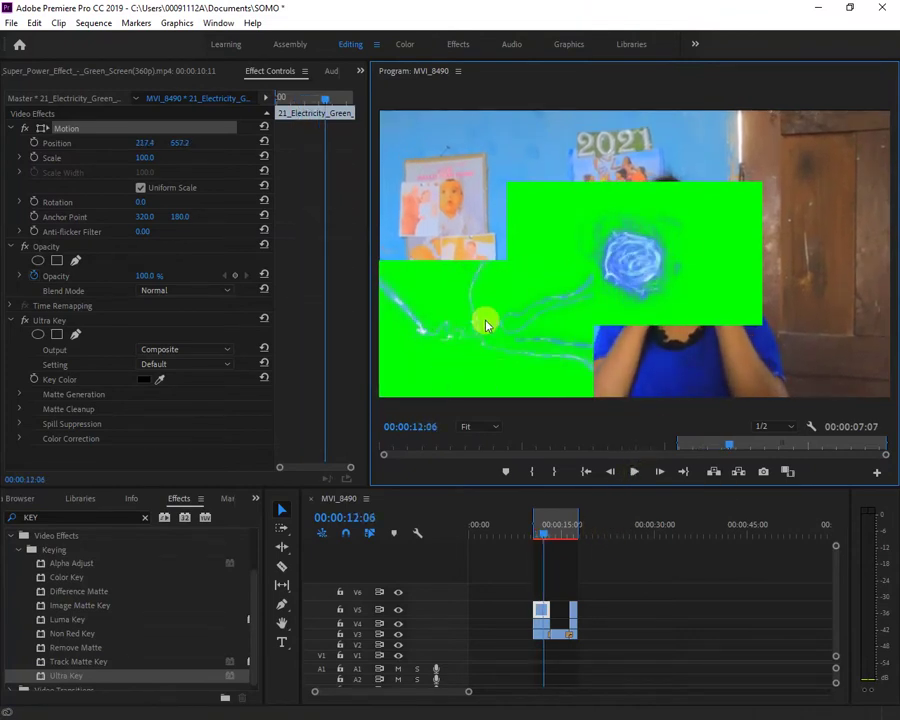
# Select the Green_Screen_Super orb clip and show its Motion transform handles in the preview
pyautogui.click(541, 623)
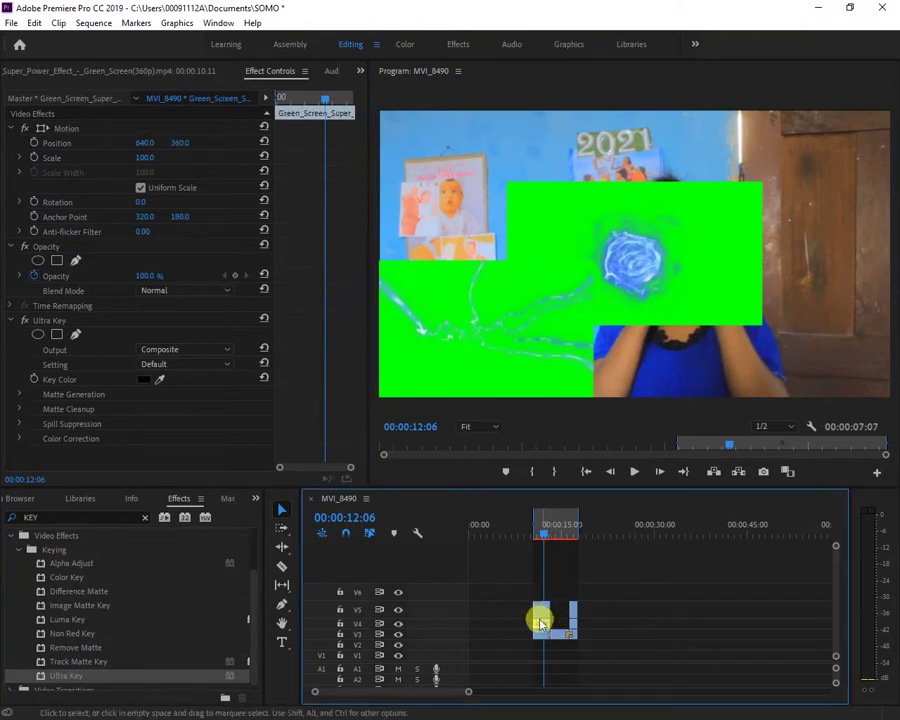
pyautogui.click(661, 244)
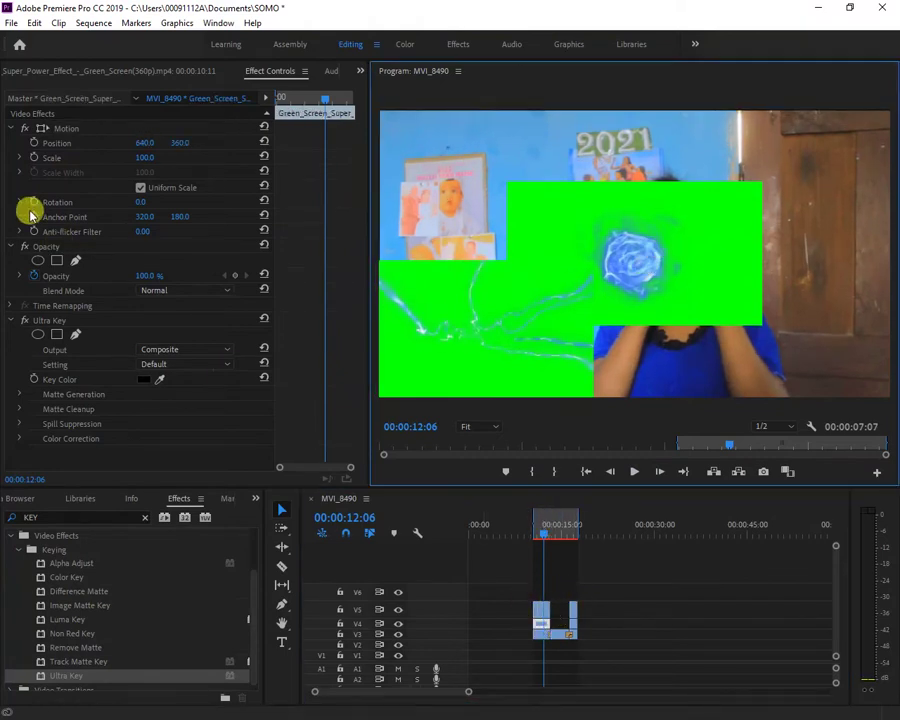
pyautogui.click(47, 130)
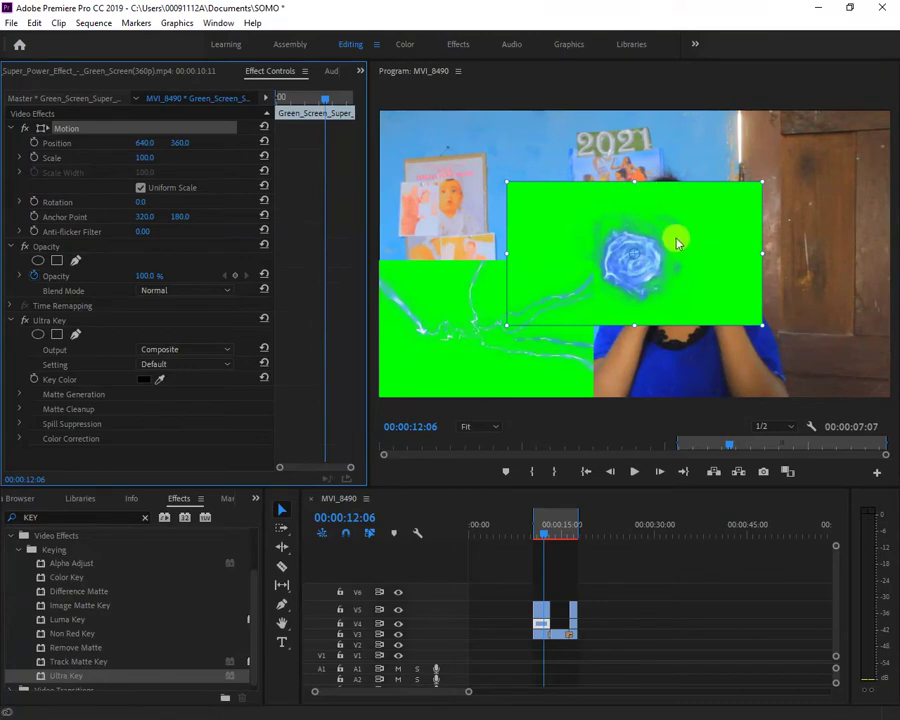
pyautogui.click(635, 472)
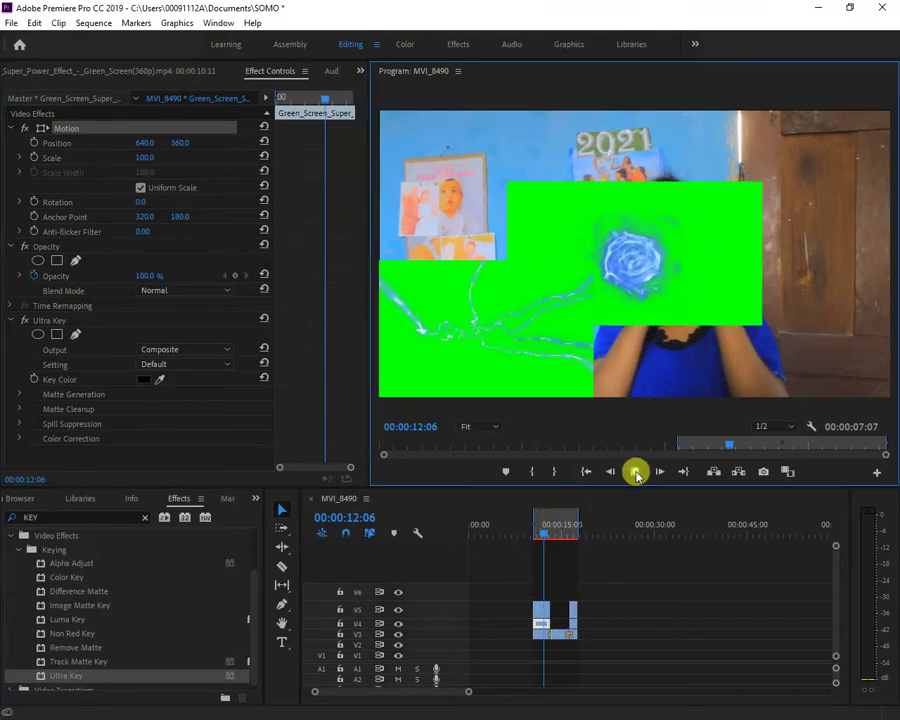
# At 00:00:11:17, apply Ultra Key to the V5 electricity clip and sample its green screen as Key Color
pyautogui.click(635, 472)
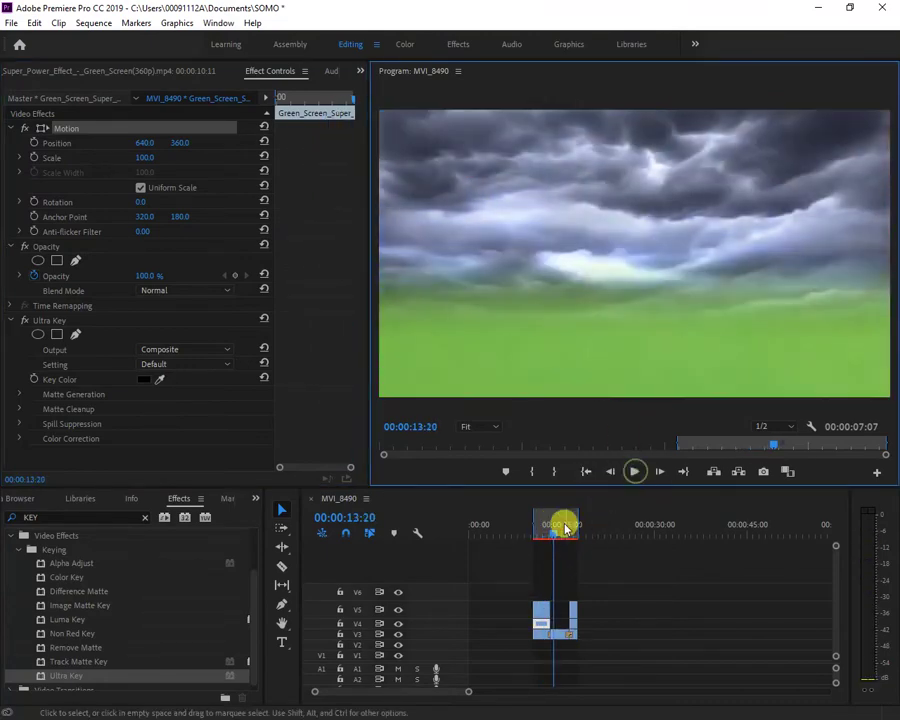
pyautogui.moveTo(565, 527); pyautogui.dragTo(541, 527)
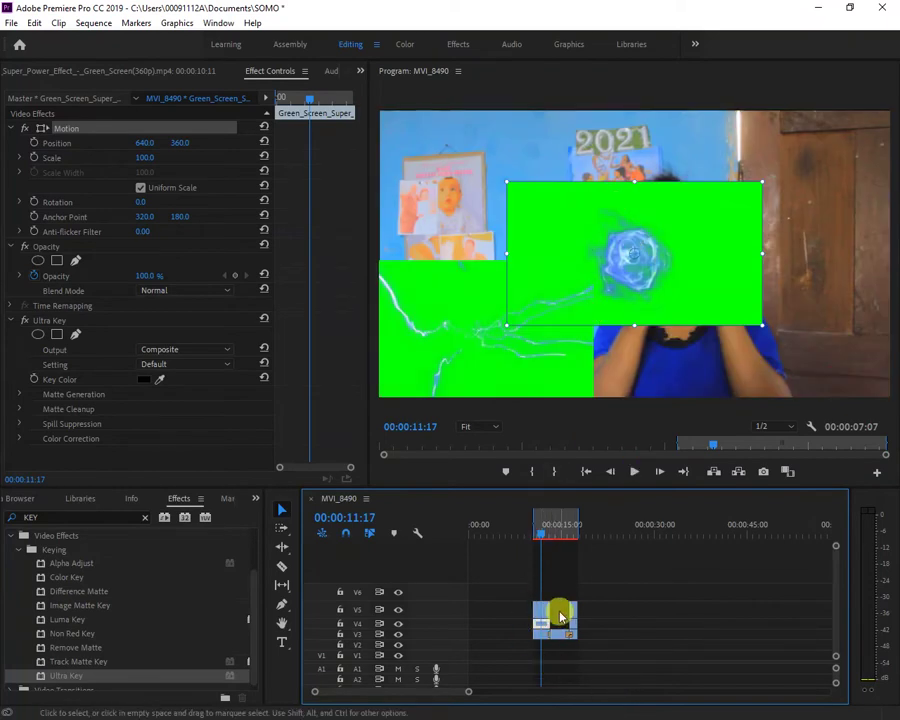
pyautogui.click(538, 607)
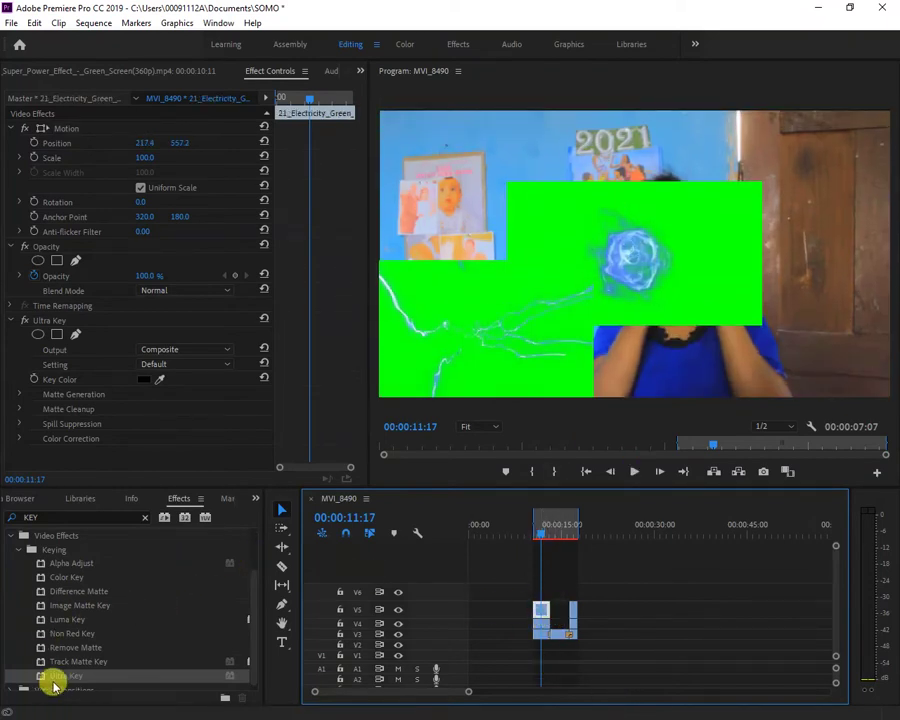
pyautogui.moveTo(44, 678); pyautogui.dragTo(533, 619)
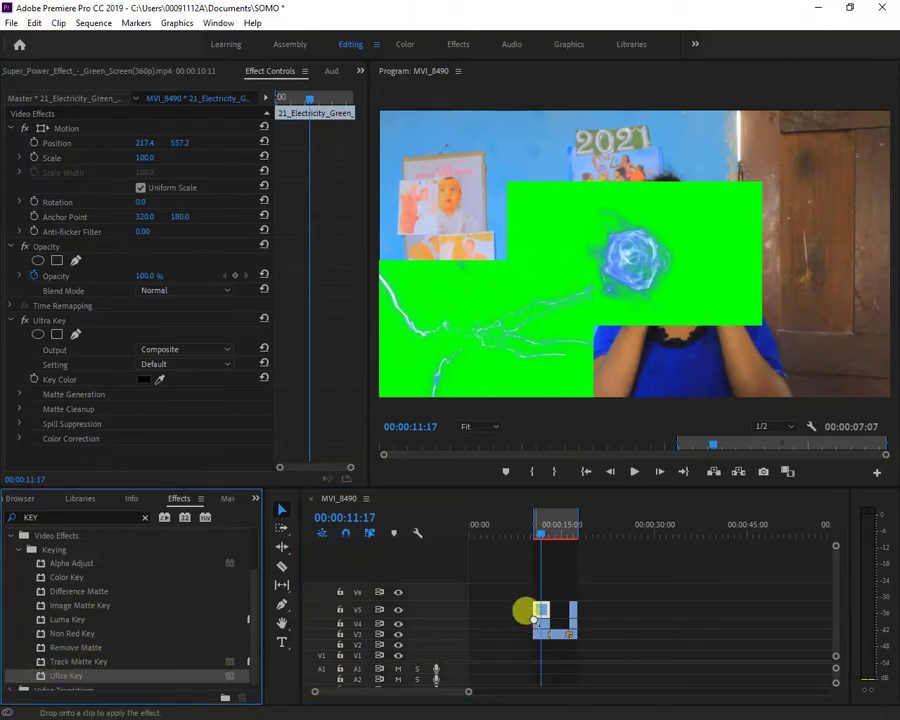
pyautogui.moveTo(541, 614); pyautogui.dragTo(541, 612)
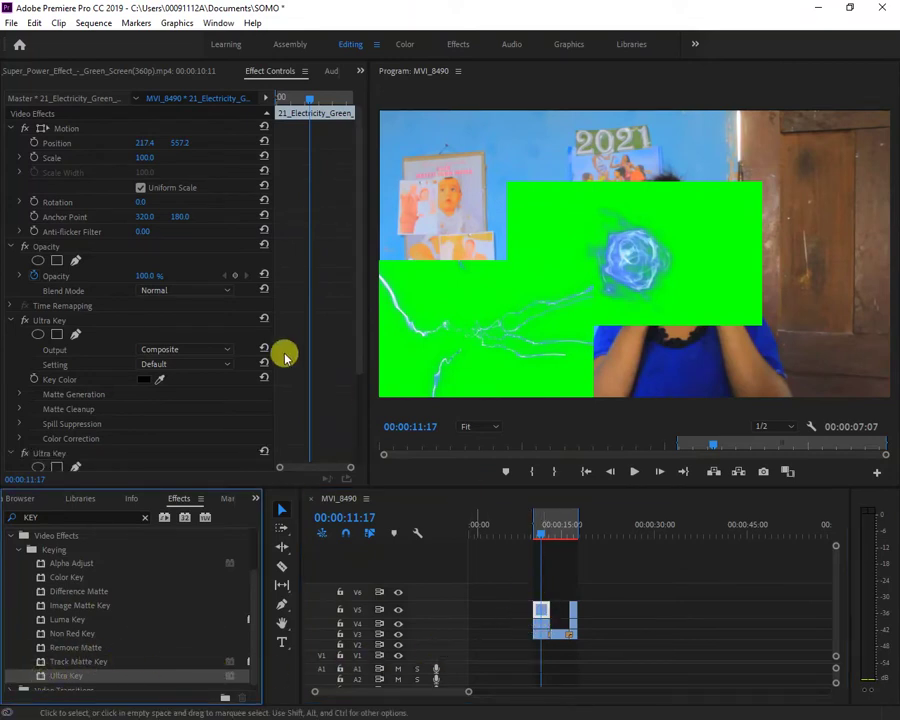
pyautogui.moveTo(358, 348); pyautogui.dragTo(363, 455)
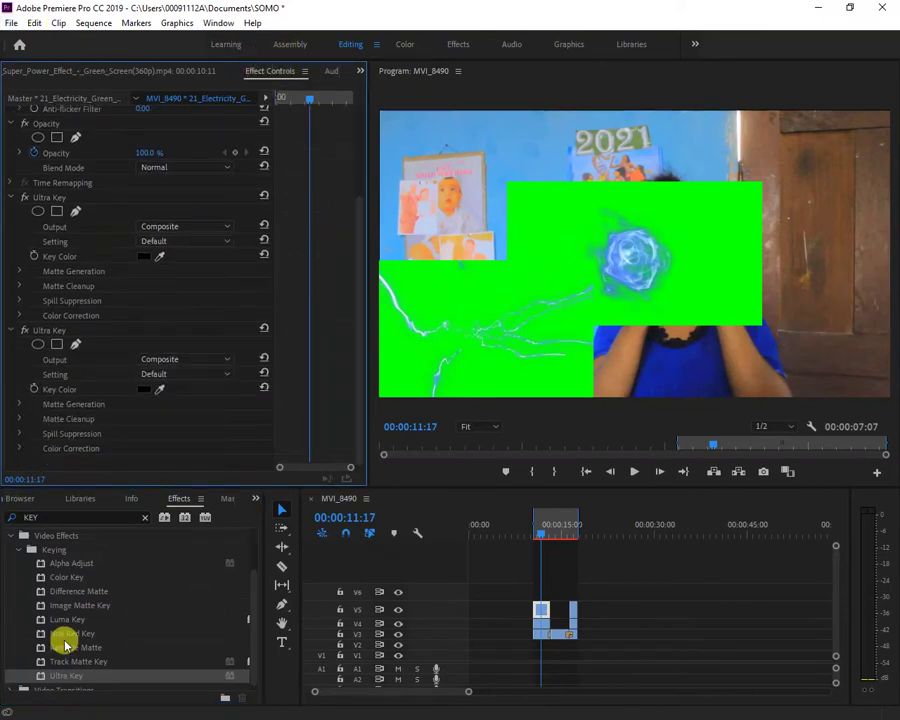
pyautogui.moveTo(162, 382); pyautogui.dragTo(557, 212)
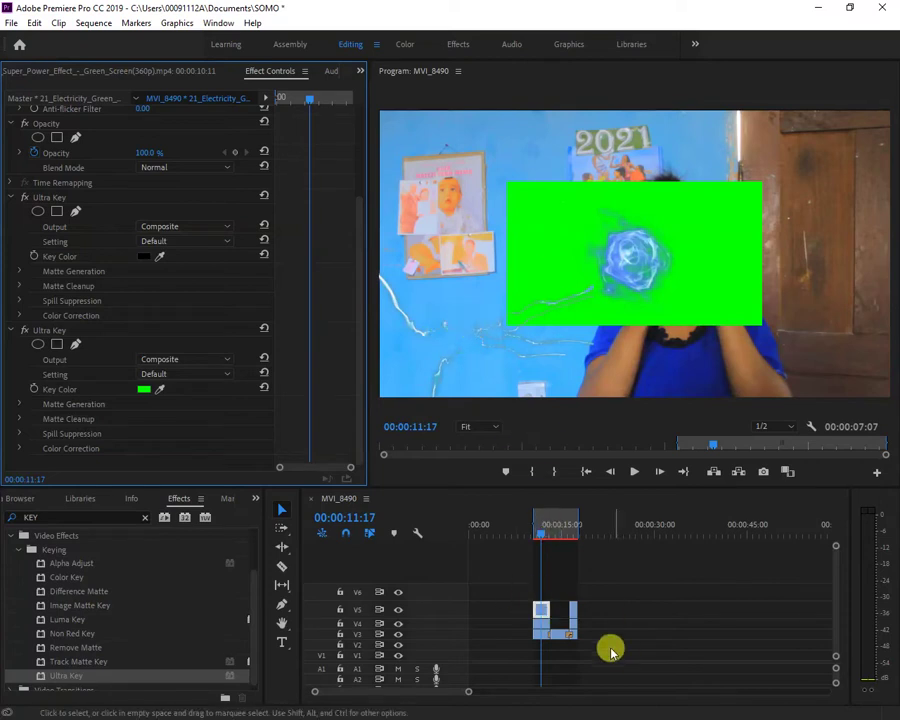
# Apply Ultra Key to the V4 energy-orb clip and sample its green background as the Key Color
pyautogui.doubleClick(538, 625)
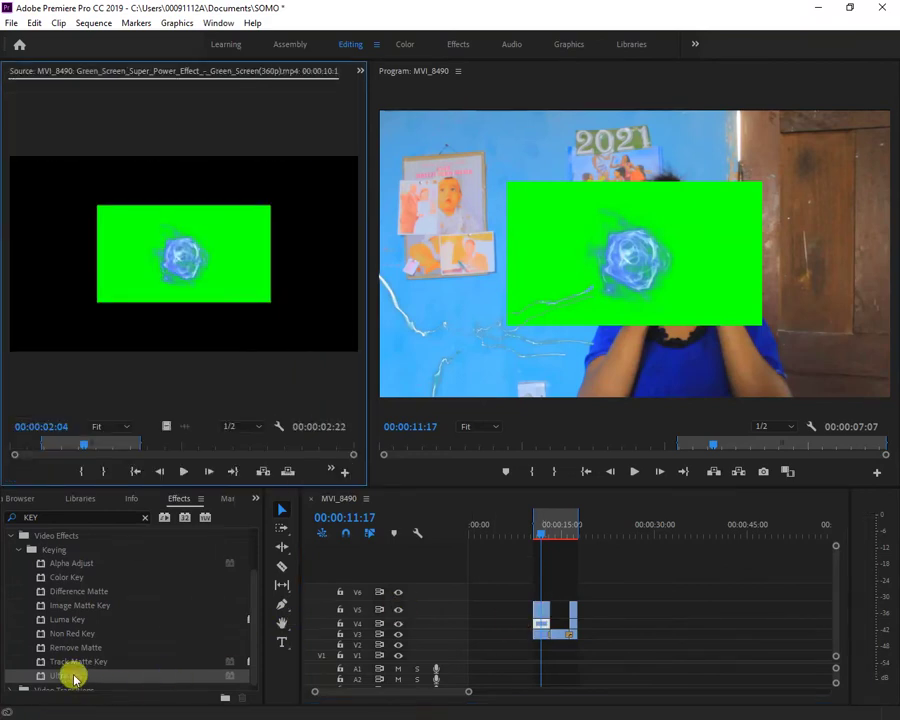
pyautogui.moveTo(70, 676)
pyautogui.mouseDown()
pyautogui.moveTo(545, 624)
pyautogui.moveTo(534, 620)
pyautogui.mouseUp()
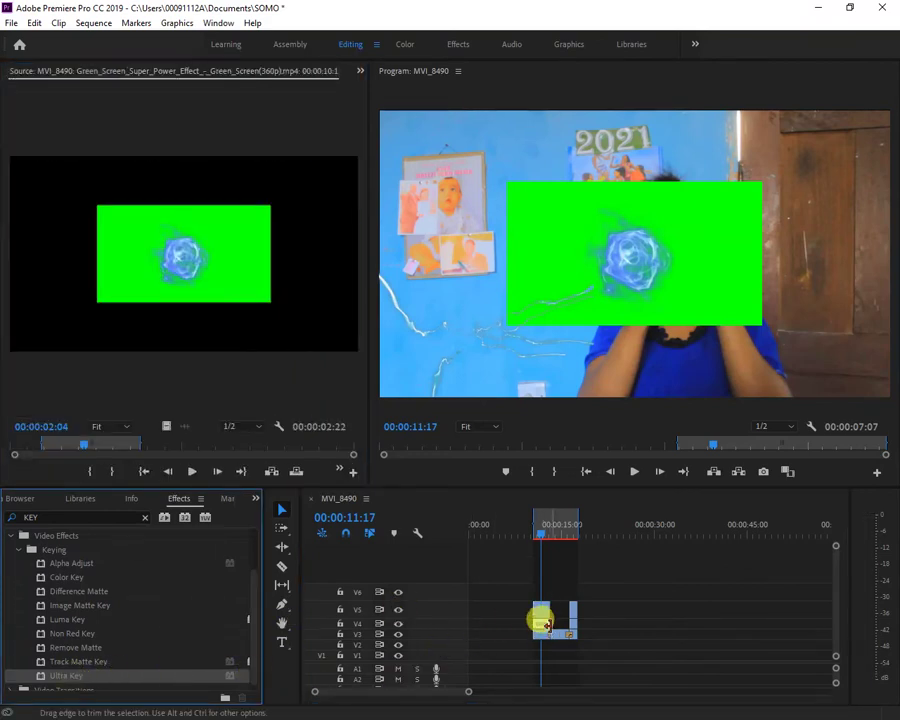
pyautogui.click(360, 73)
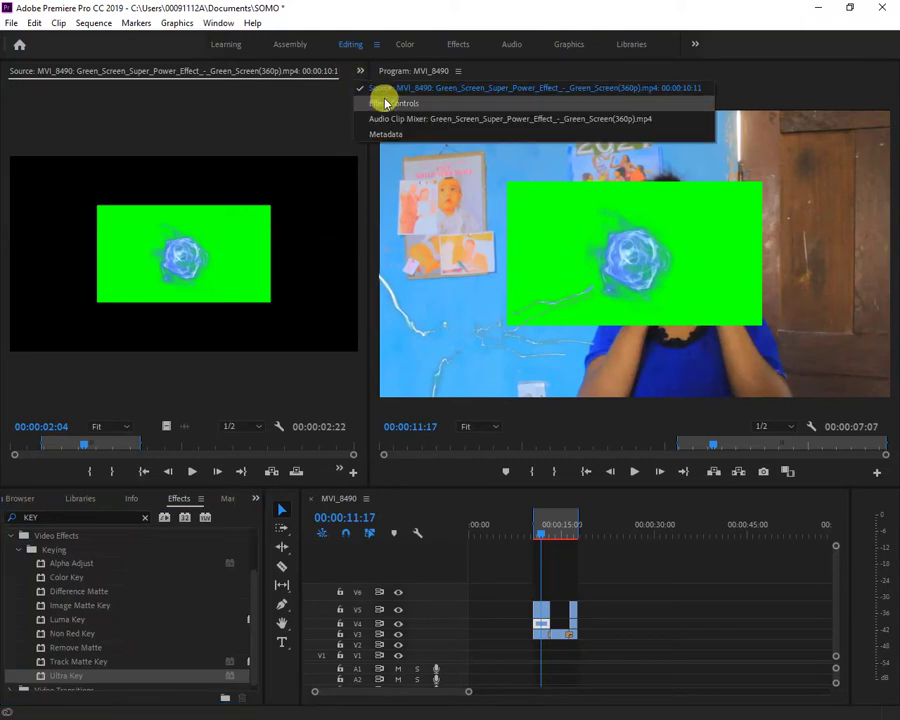
pyautogui.click(382, 98)
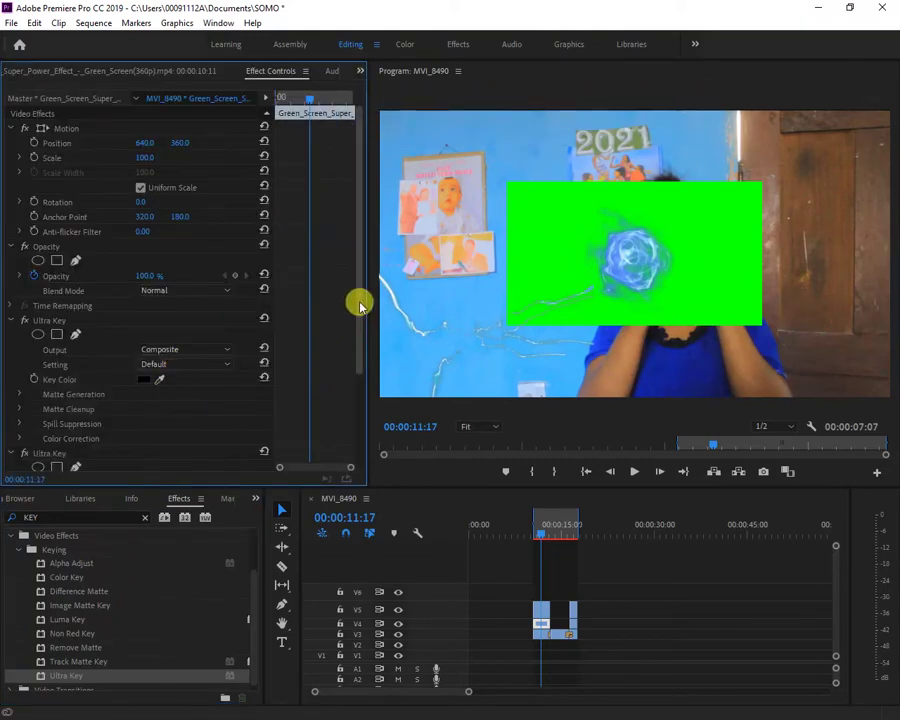
pyautogui.moveTo(354, 311); pyautogui.dragTo(350, 436)
pyautogui.moveTo(158, 384); pyautogui.dragTo(729, 196)
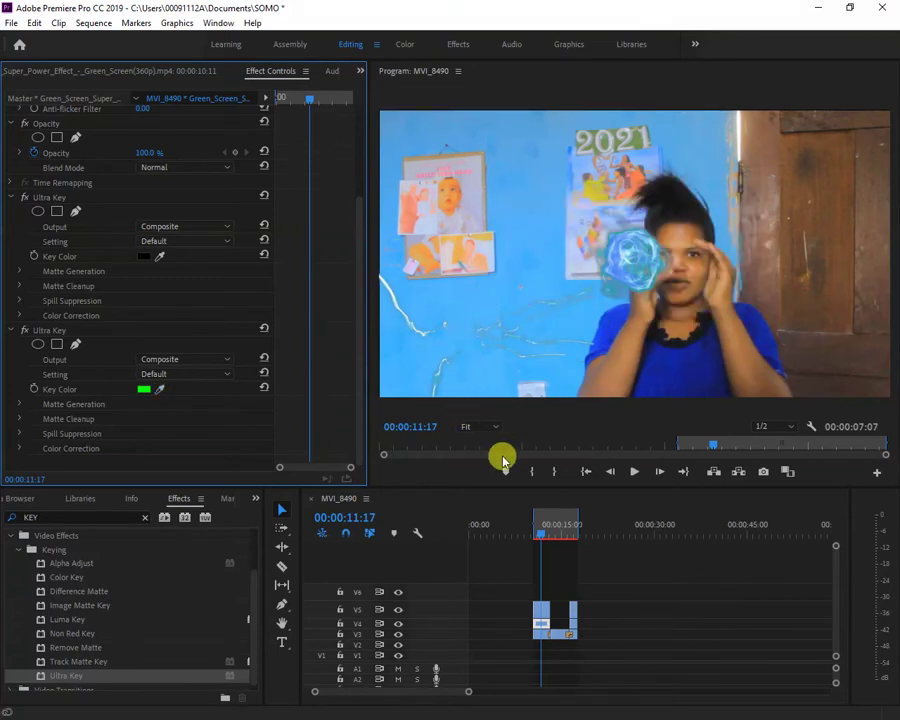
# Move and shrink the energy orb in the Program monitor so it sits between her hands
pyautogui.click(630, 264)
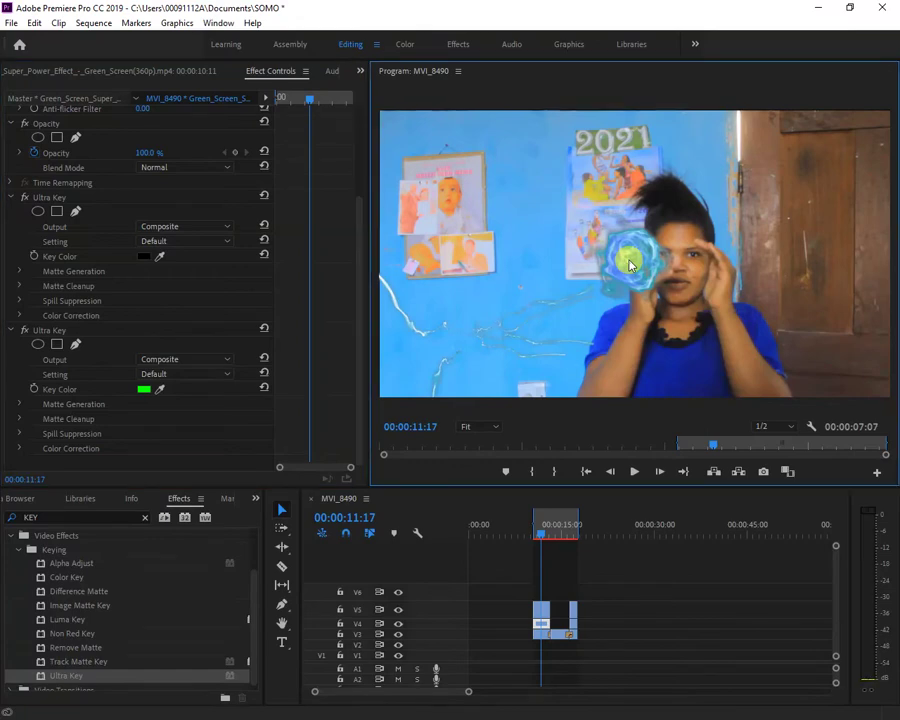
pyautogui.doubleClick(630, 264)
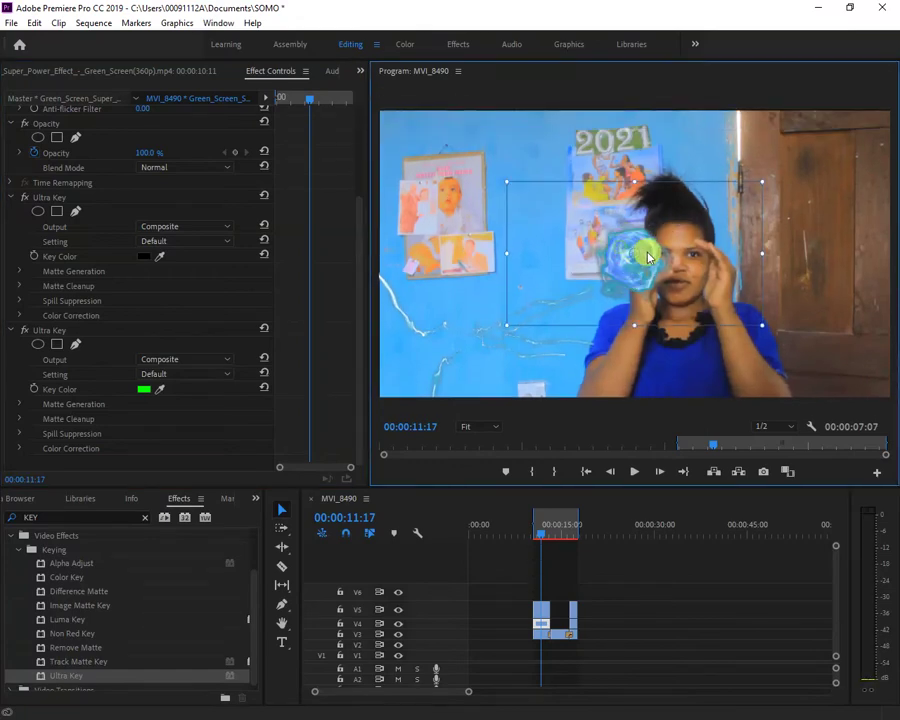
pyautogui.moveTo(648, 257); pyautogui.dragTo(674, 276)
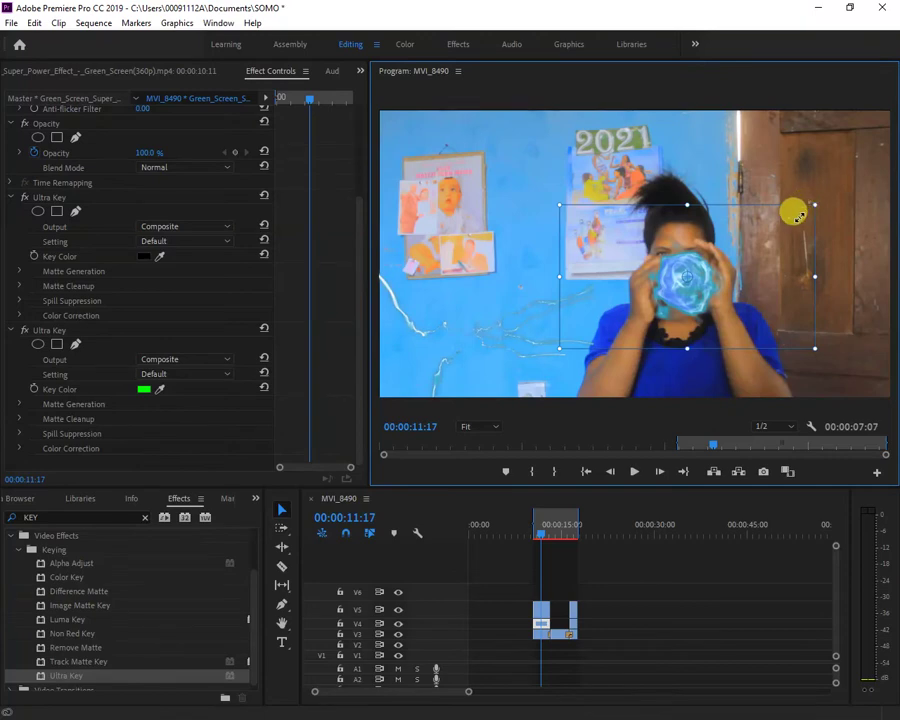
pyautogui.moveTo(812, 208); pyautogui.dragTo(765, 243)
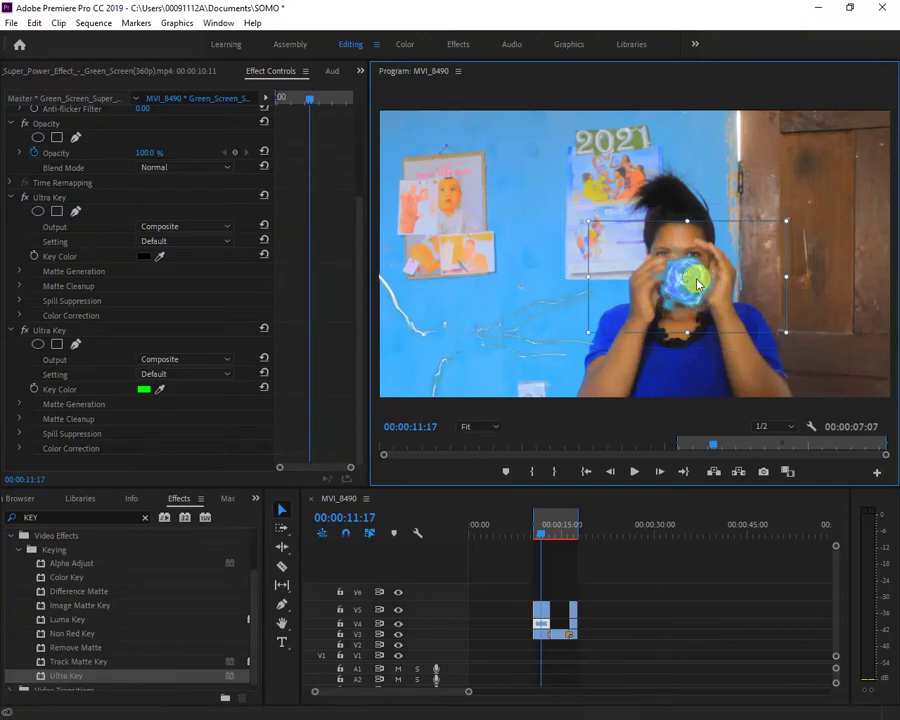
pyautogui.click(665, 368)
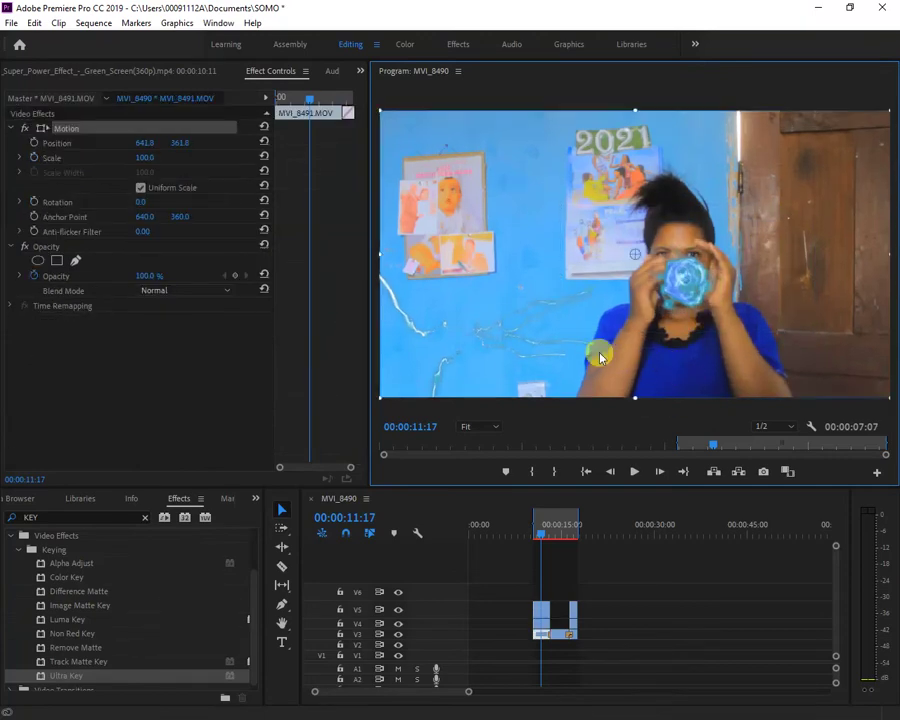
# Move the electricity overlay right onto the woman, to position 752.7, 448.0
pyautogui.click(541, 622)
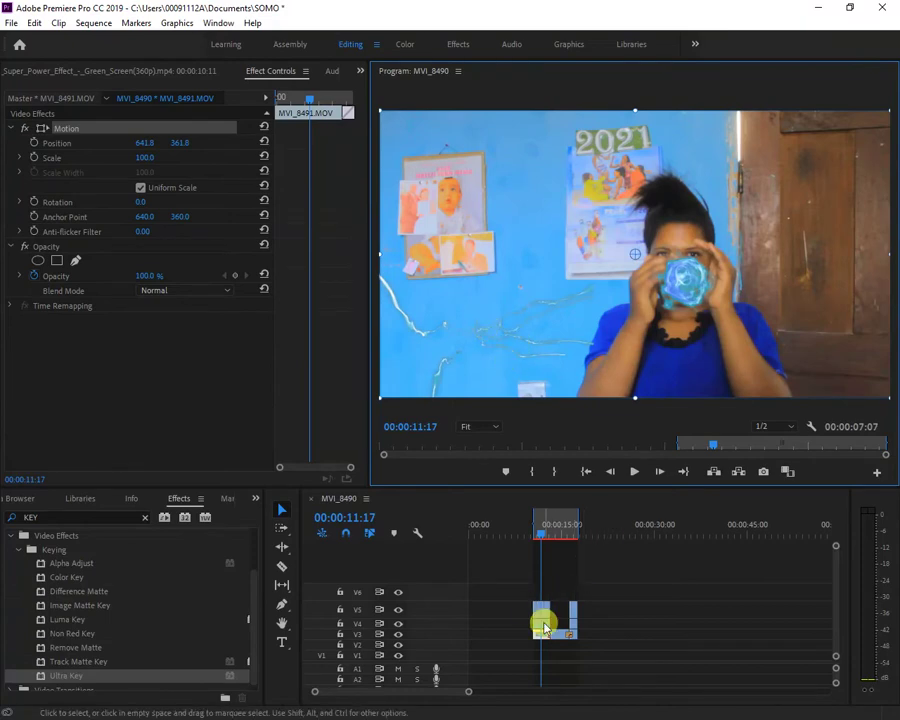
pyautogui.click(505, 338)
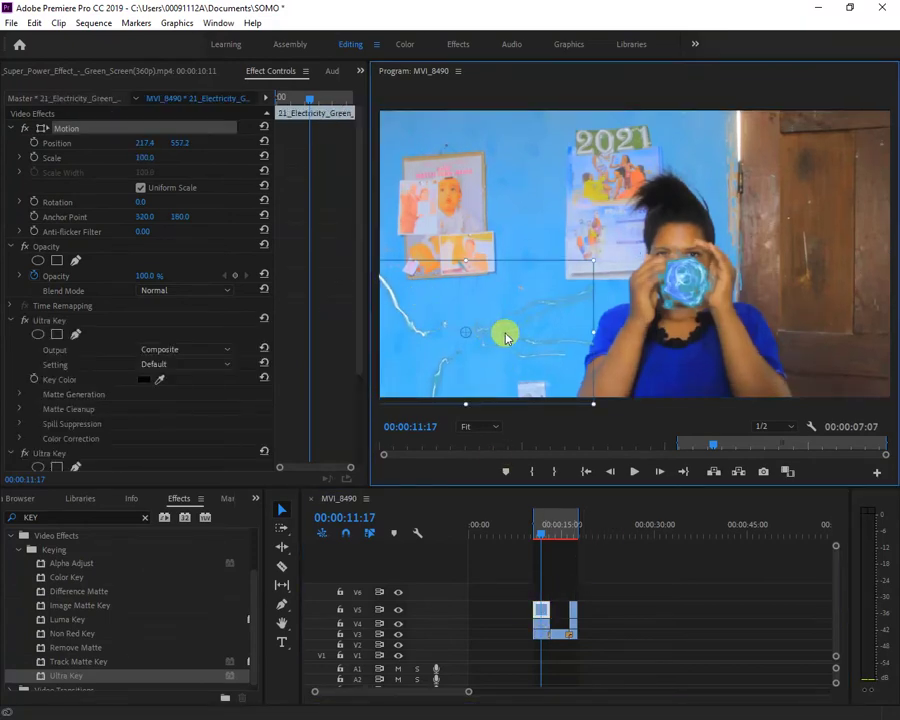
pyautogui.moveTo(505, 338); pyautogui.dragTo(718, 293)
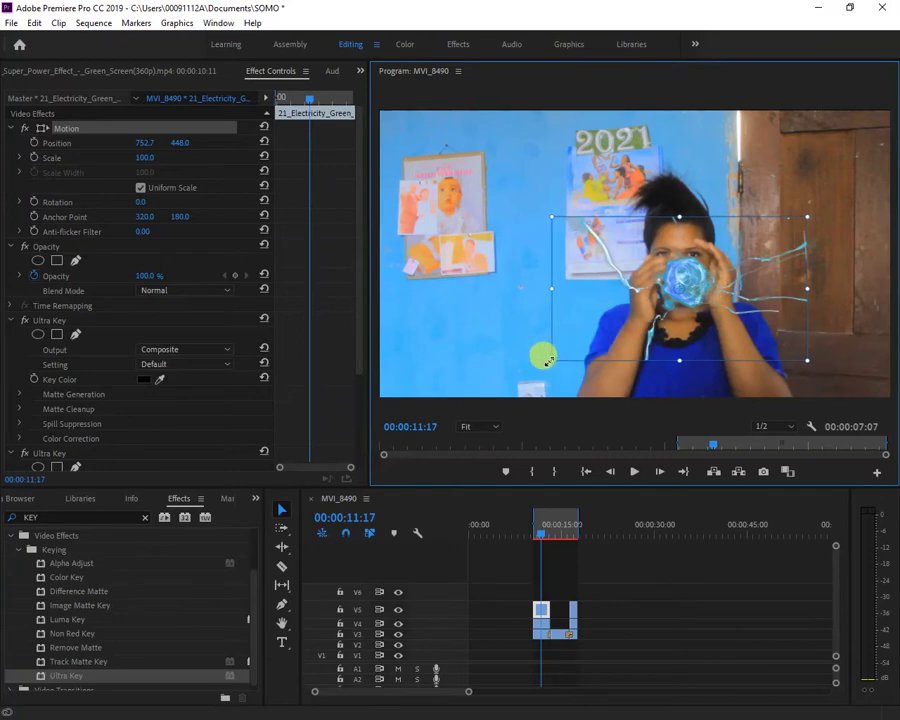
# Scale the electricity overlay to 226.2 and reposition it to 743.9, 405.8
pyautogui.moveTo(511, 388)
pyautogui.mouseDown()
pyautogui.moveTo(490, 398)
pyautogui.moveTo(482, 426)
pyautogui.mouseUp()
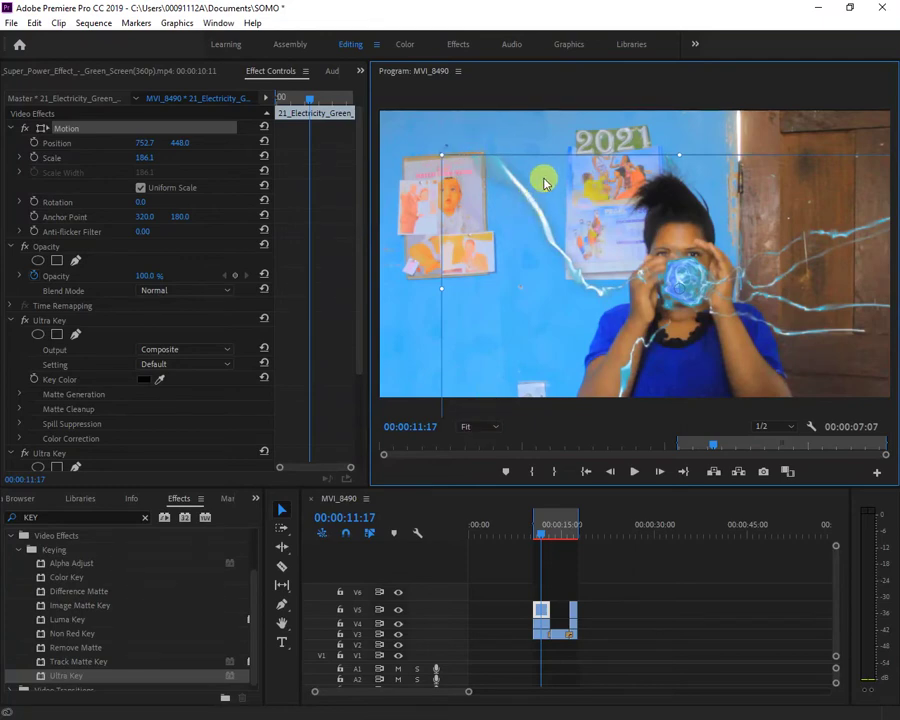
pyautogui.moveTo(541, 179); pyautogui.dragTo(531, 175)
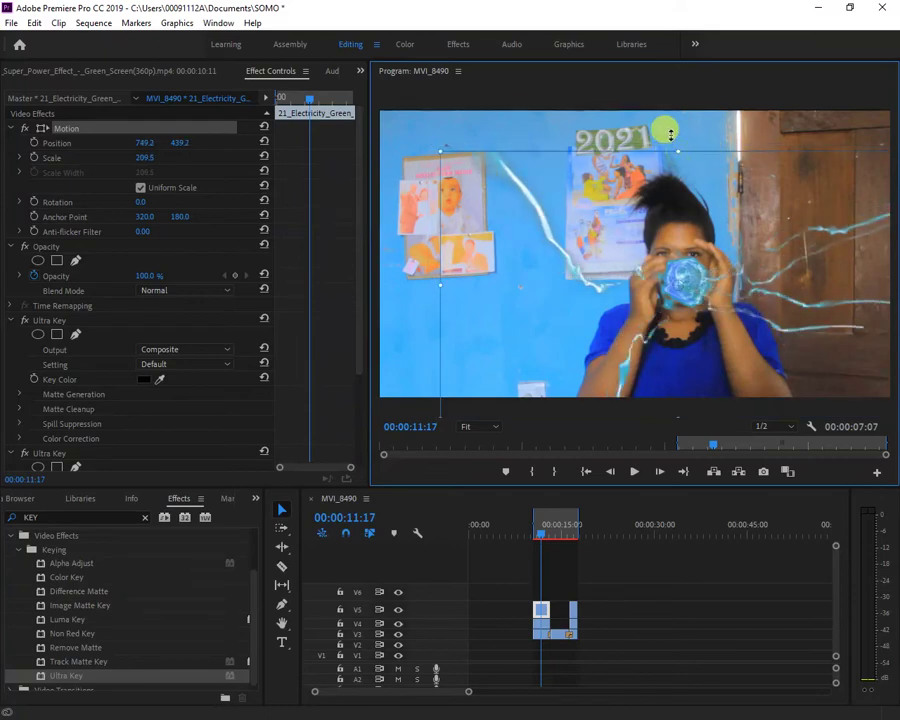
pyautogui.moveTo(670, 131); pyautogui.dragTo(661, 108)
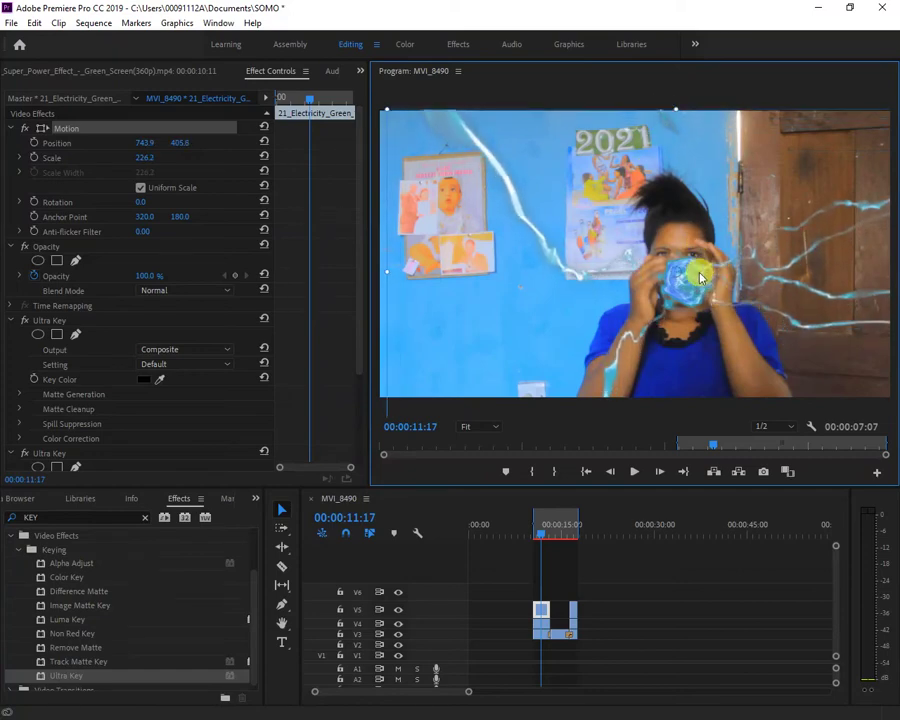
# Step the playhead back a few frames and play back the composite
pyautogui.click(541, 536)
pyautogui.press('Left')
pyautogui.press('Left')
pyautogui.press('Left')
pyautogui.press('Left')
pyautogui.press('Left')
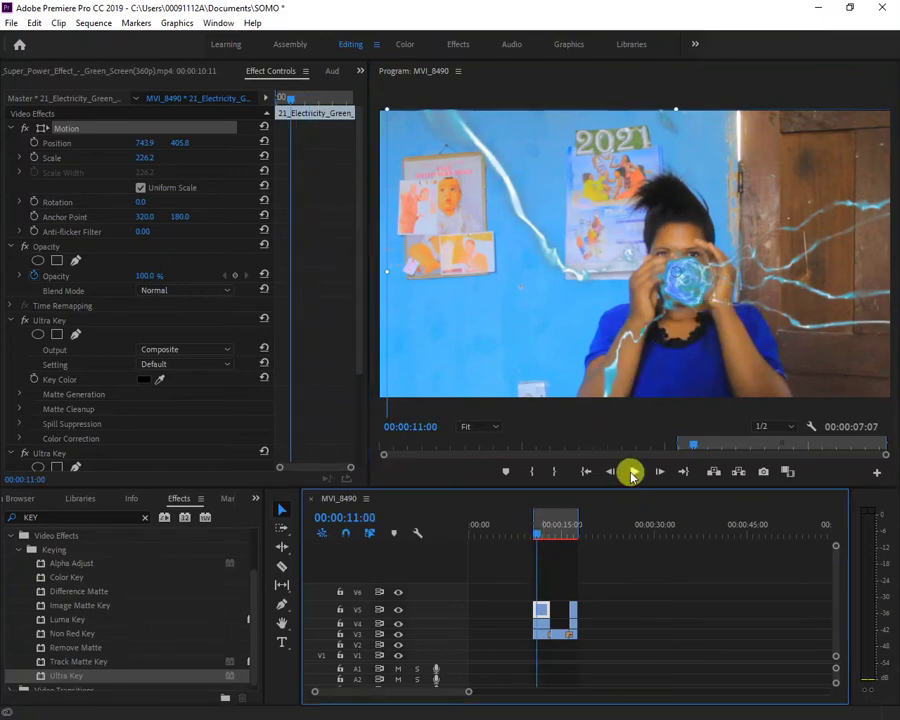
pyautogui.click(632, 474)
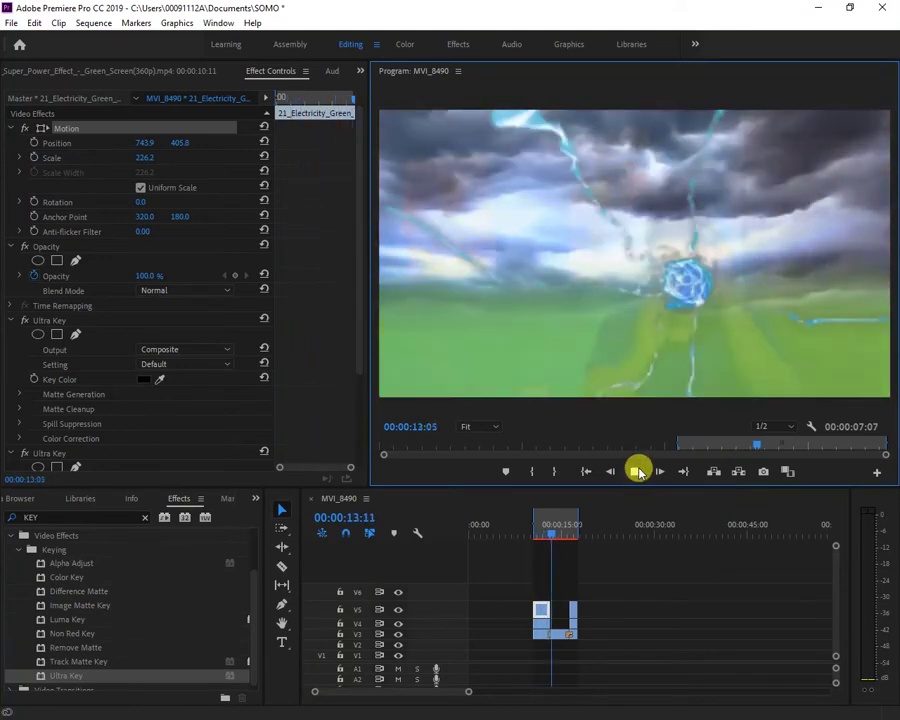
pyautogui.moveTo(589, 531)
pyautogui.mouseDown()
pyautogui.moveTo(550, 540)
pyautogui.moveTo(552, 530)
pyautogui.mouseUp()
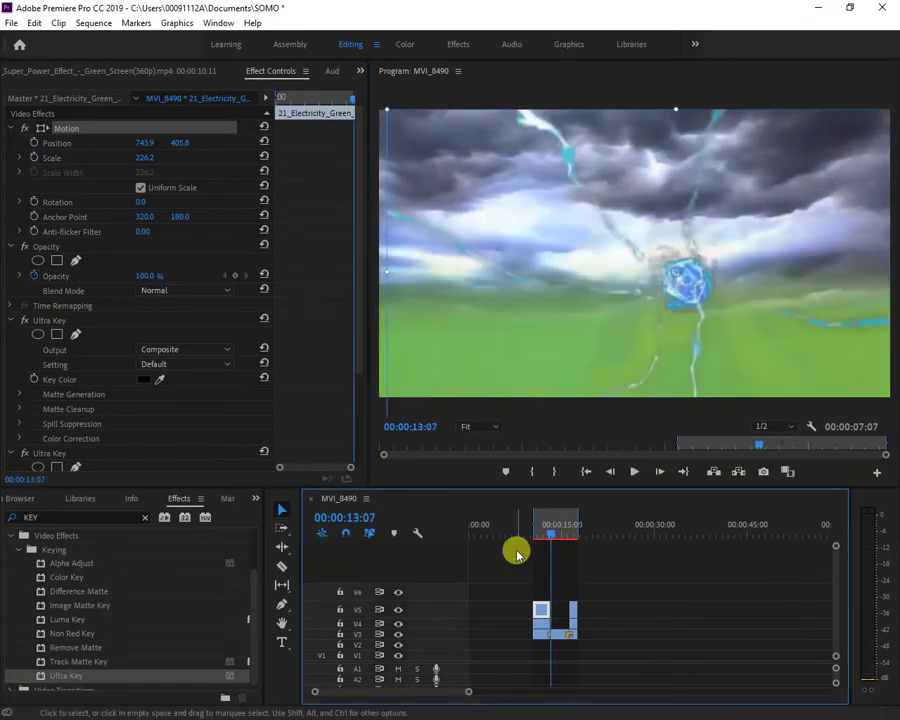
# Zoom into the timeline, select the 12-frame Cross Dissolve and scrub through it
pyautogui.press('=')
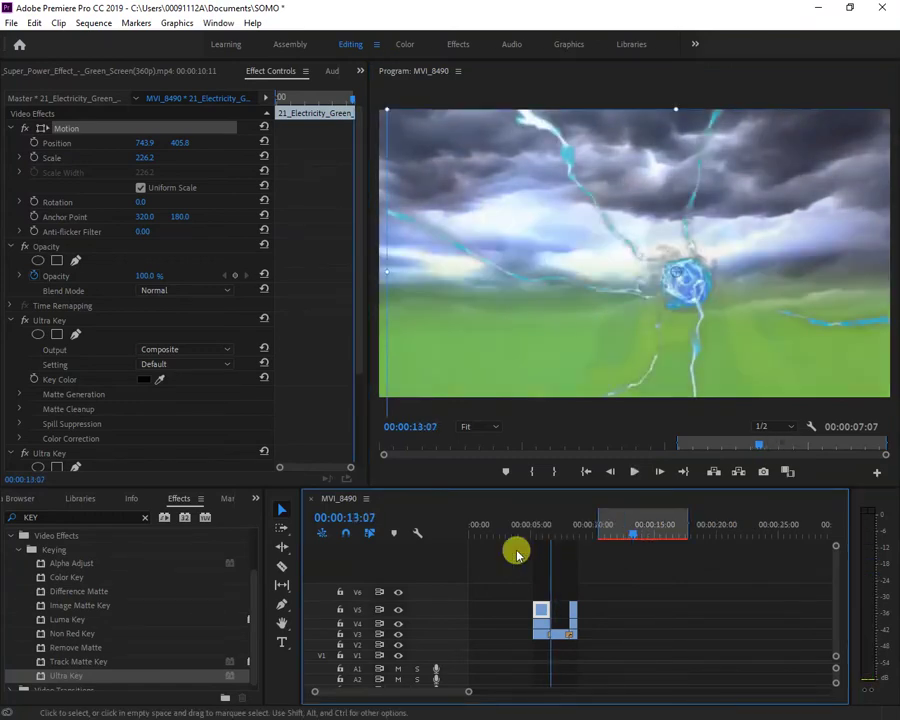
pyautogui.press('=')
pyautogui.press('=')
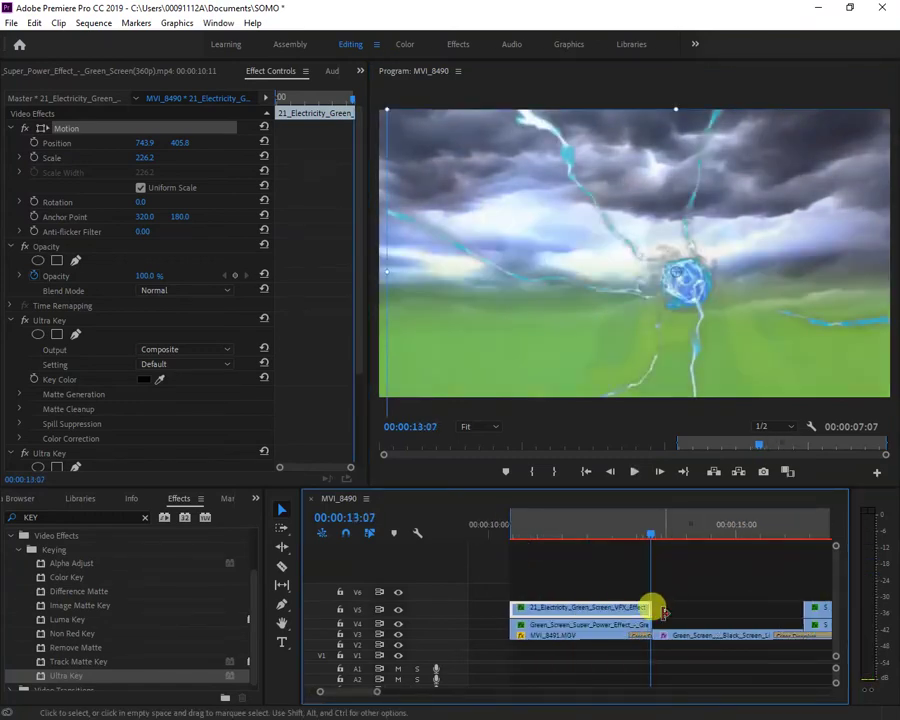
pyautogui.click(640, 634)
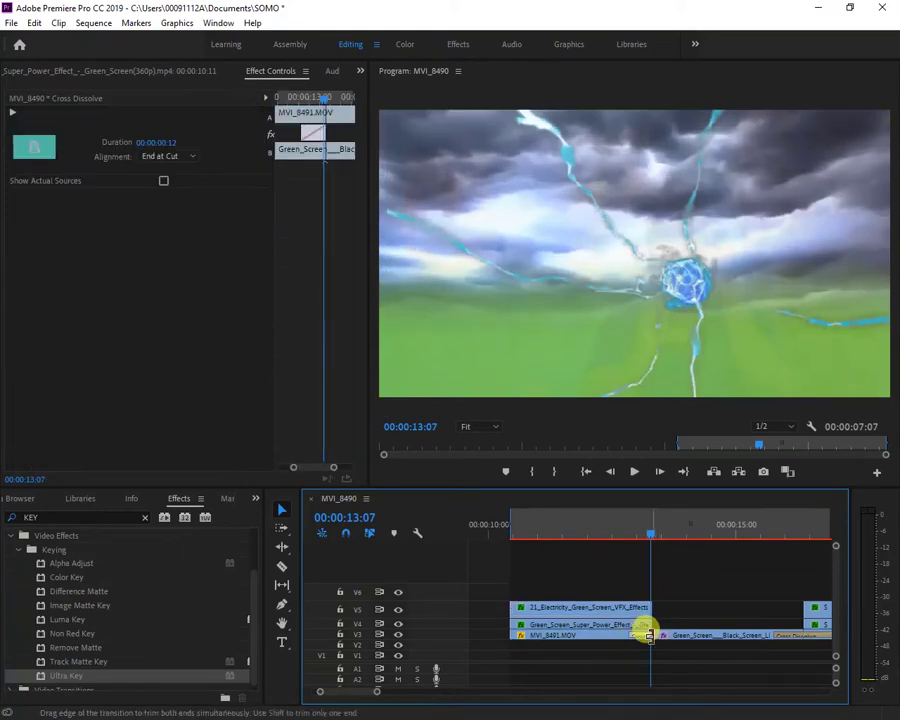
pyautogui.moveTo(630, 540); pyautogui.dragTo(635, 532)
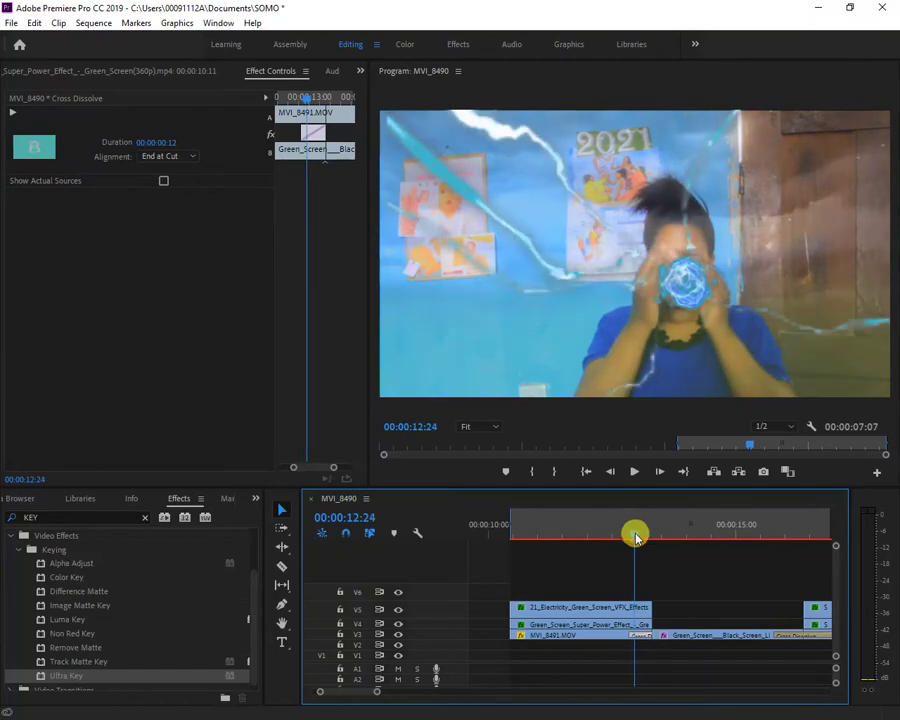
pyautogui.moveTo(637, 542)
pyautogui.mouseDown()
pyautogui.moveTo(713, 593)
pyautogui.moveTo(781, 585)
pyautogui.mouseUp()
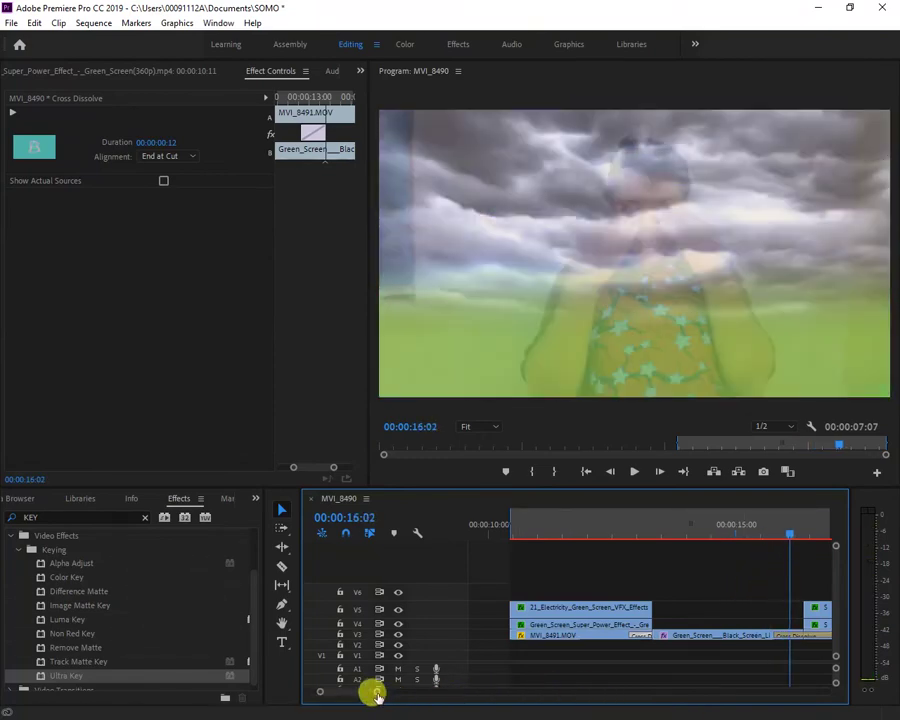
# At 00:00:17:01, select the V5 lightning clip and reset its Ultra Key colour, revealing green
pyautogui.moveTo(377, 692); pyautogui.dragTo(425, 692)
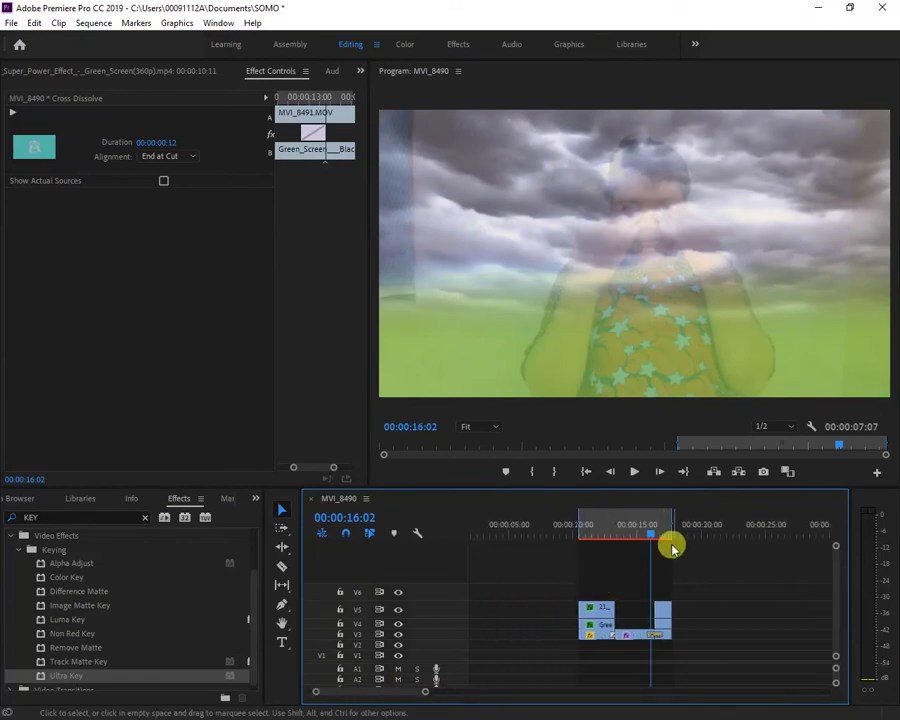
pyautogui.moveTo(655, 541); pyautogui.dragTo(663, 537)
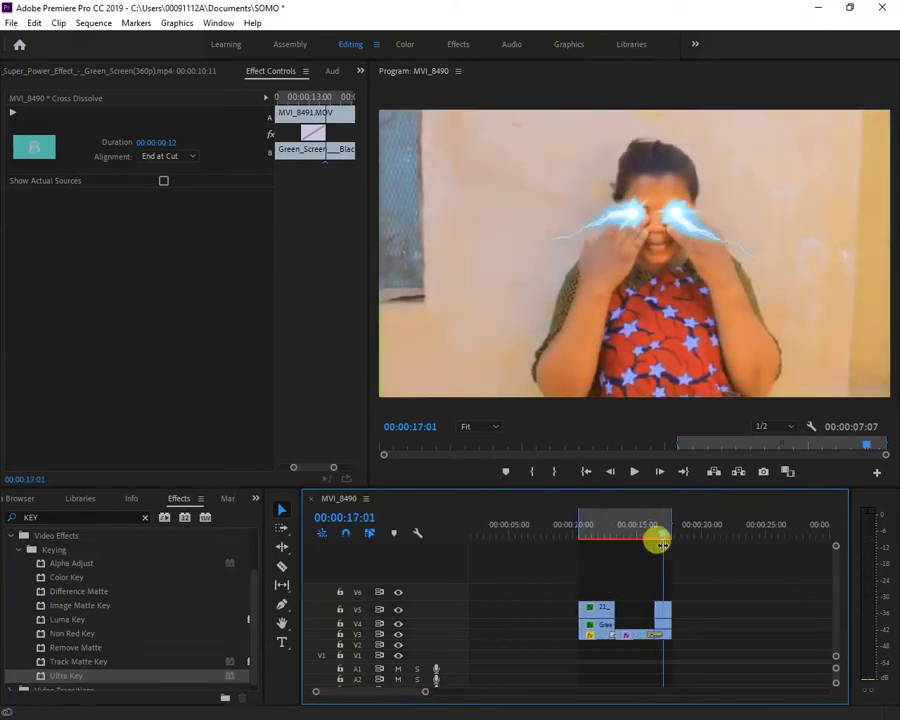
pyautogui.click(663, 609)
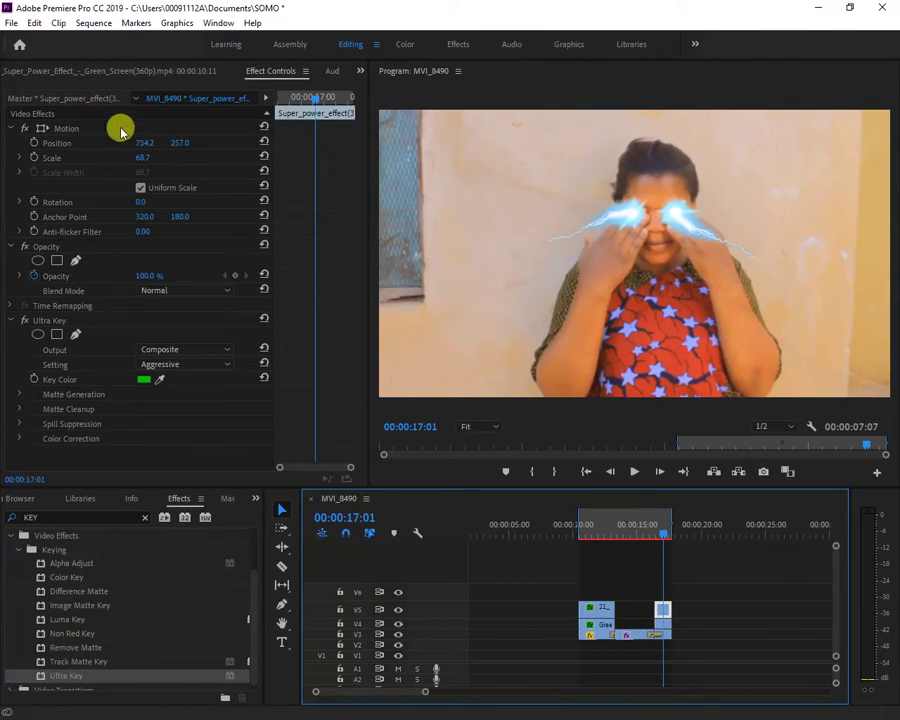
pyautogui.click(38, 128)
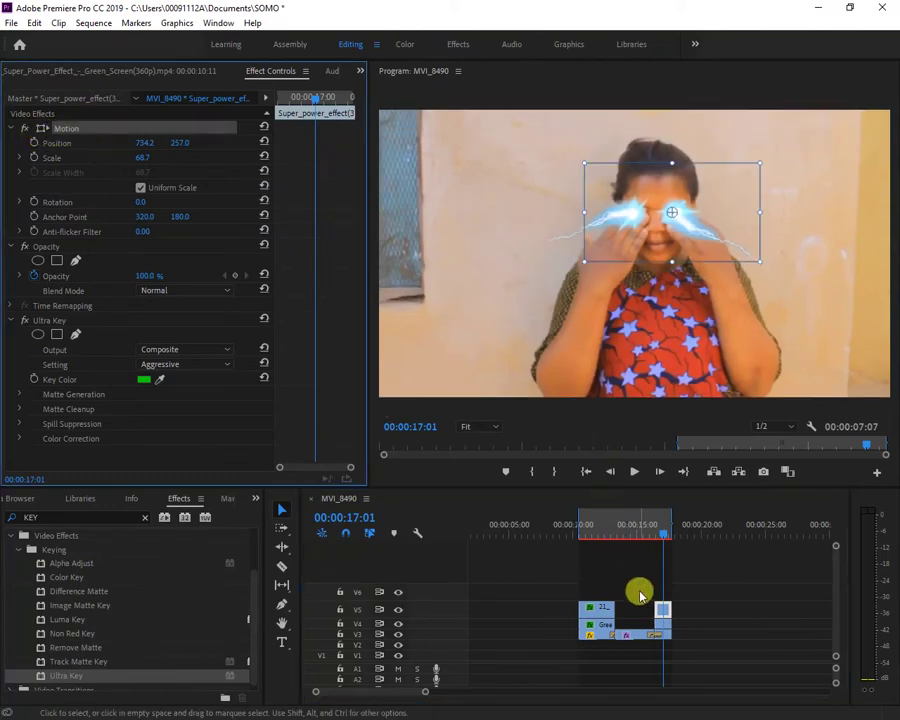
pyautogui.click(265, 378)
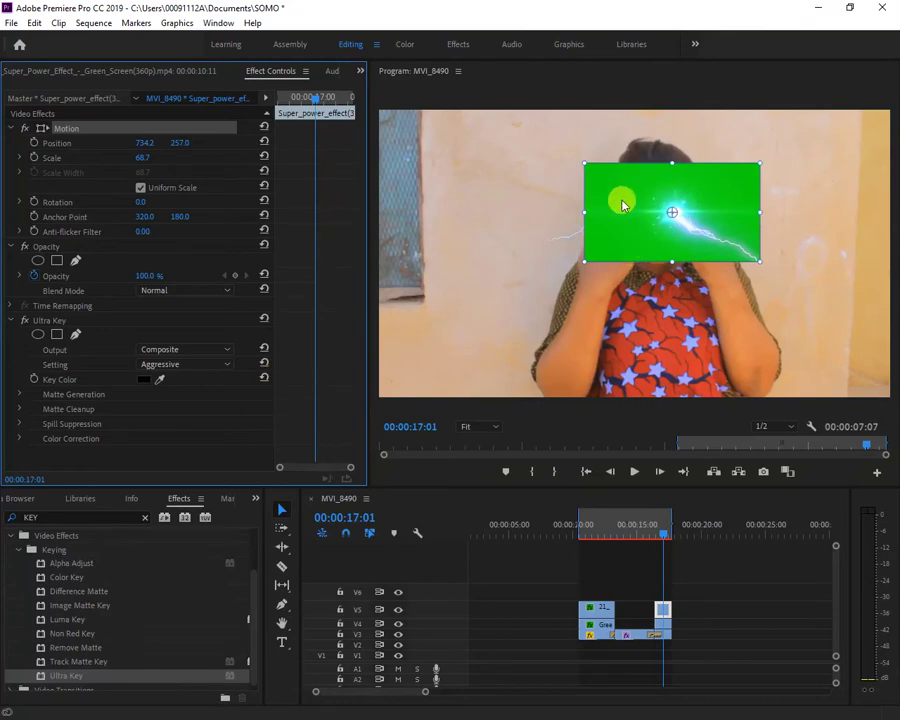
# Move that clip down-left over the chest and reset the other lightning clip's Key Color
pyautogui.moveTo(626, 197)
pyautogui.mouseDown()
pyautogui.moveTo(588, 248)
pyautogui.moveTo(514, 293)
pyautogui.mouseUp()
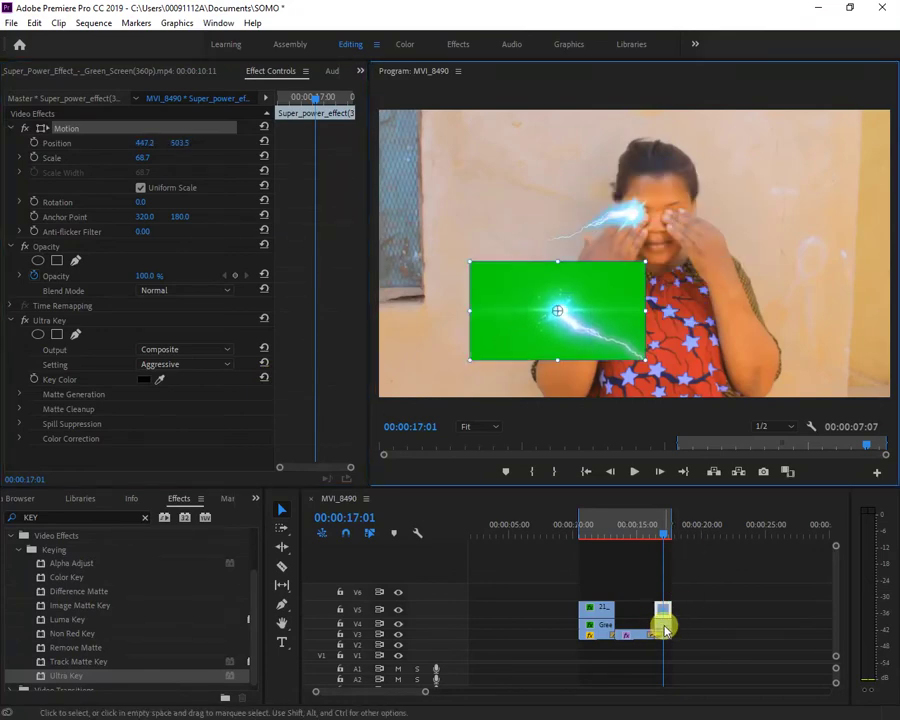
pyautogui.click(264, 377)
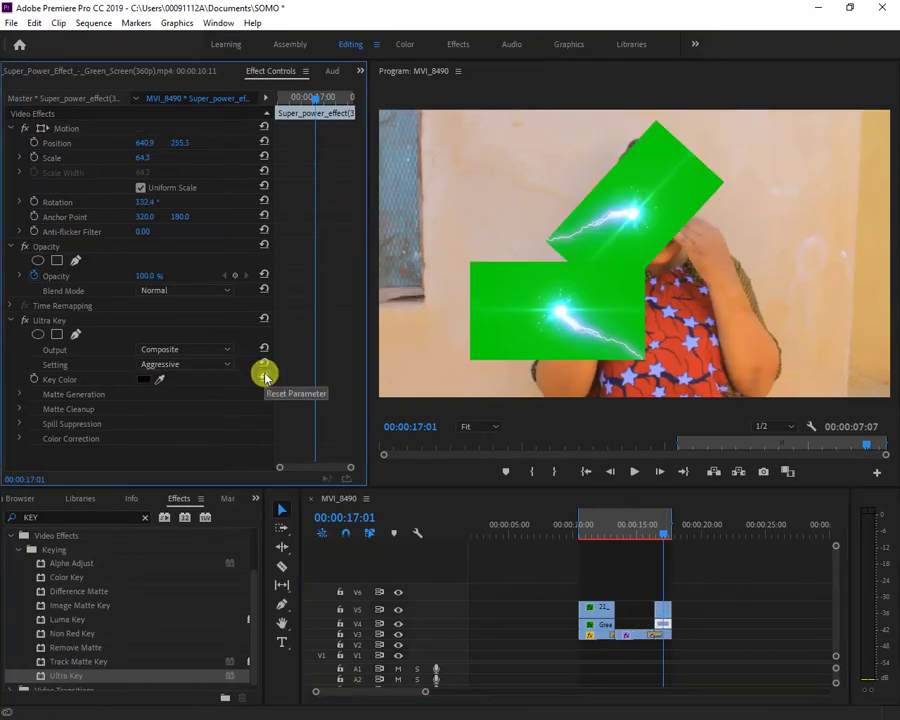
pyautogui.click(642, 178)
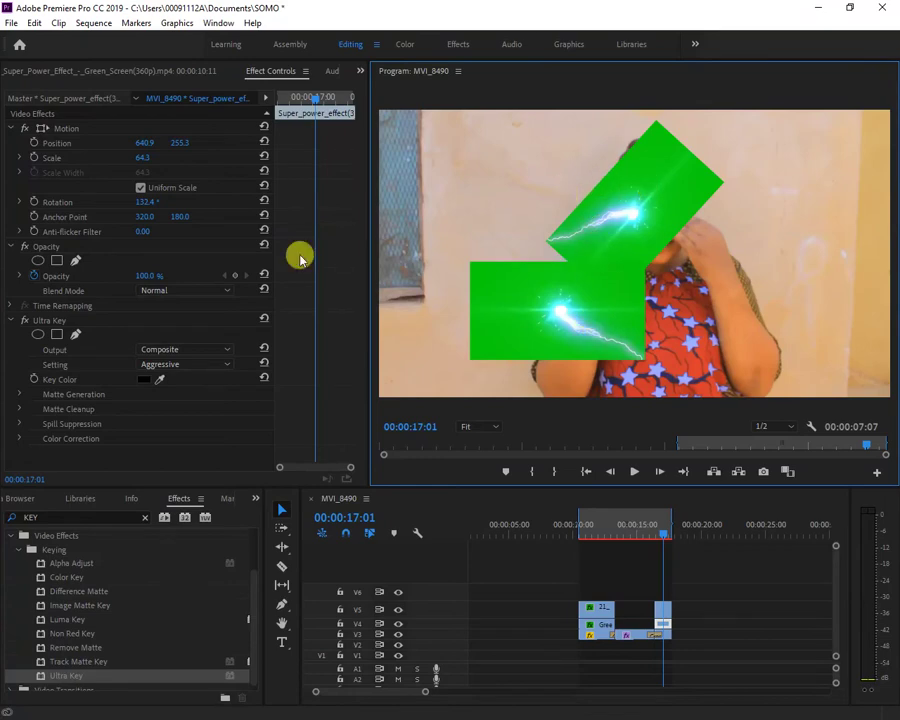
pyautogui.click(40, 130)
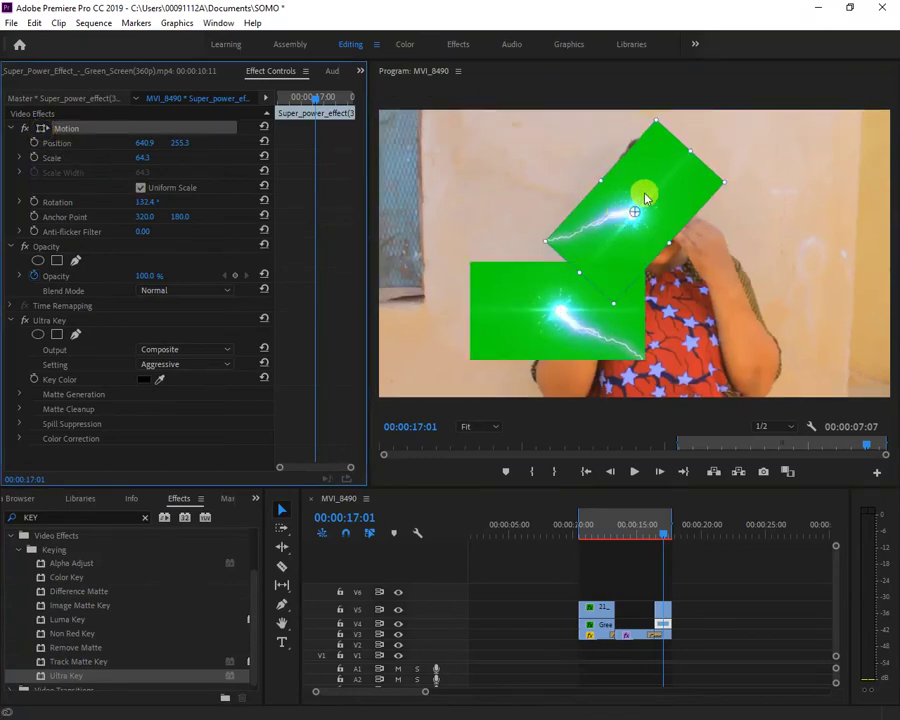
pyautogui.click(642, 180)
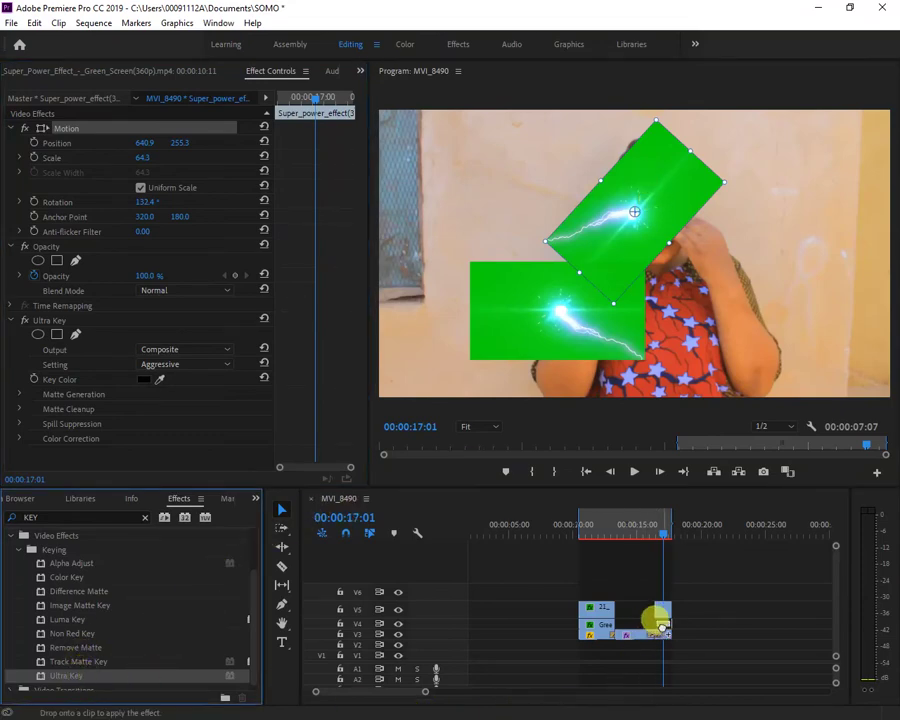
# Apply Ultra Key to the upper, rotated lightning clip and sample the green as its Key Color
pyautogui.moveTo(80, 679); pyautogui.dragTo(663, 628)
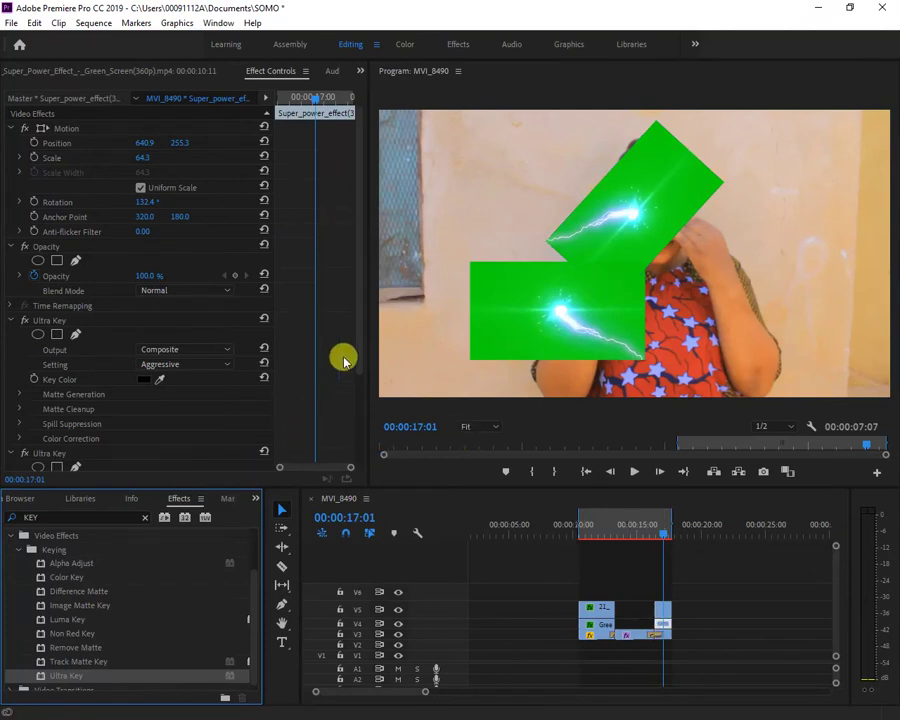
pyautogui.moveTo(358, 348); pyautogui.dragTo(352, 436)
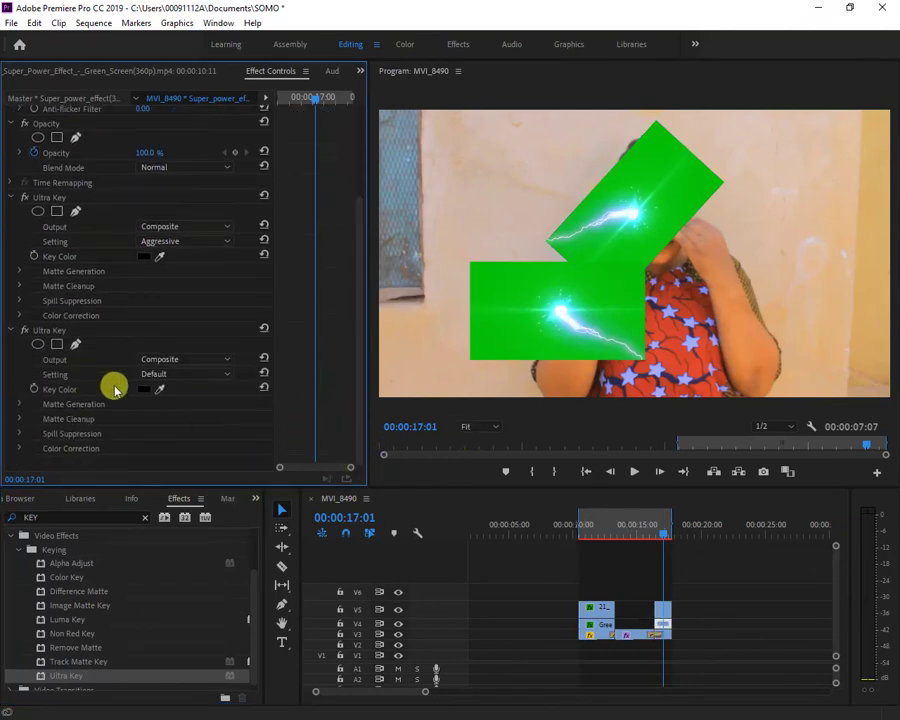
pyautogui.moveTo(160, 382); pyautogui.dragTo(598, 203)
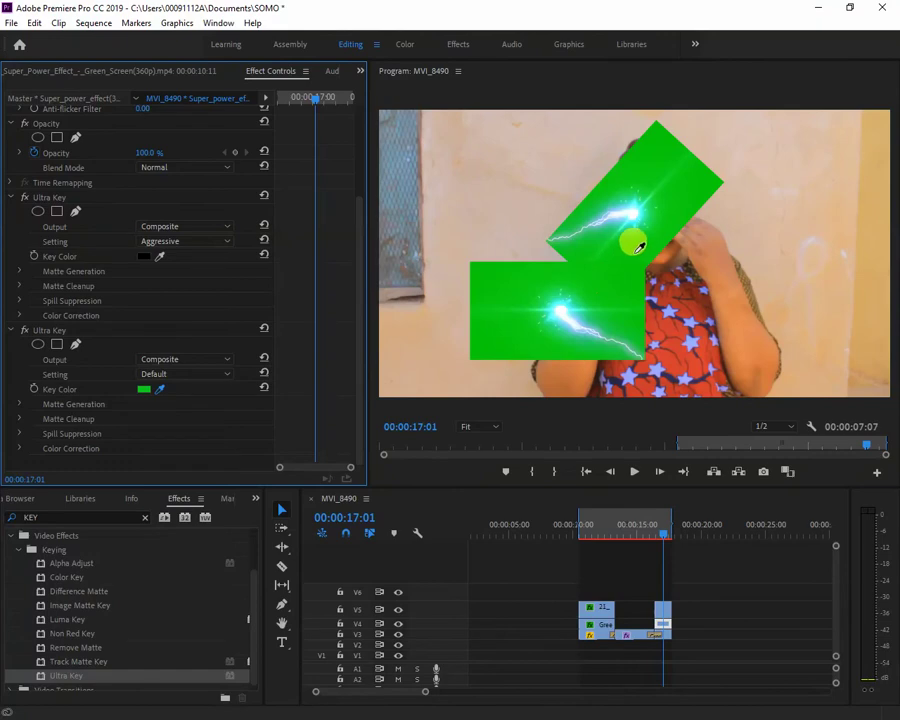
pyautogui.click(634, 256)
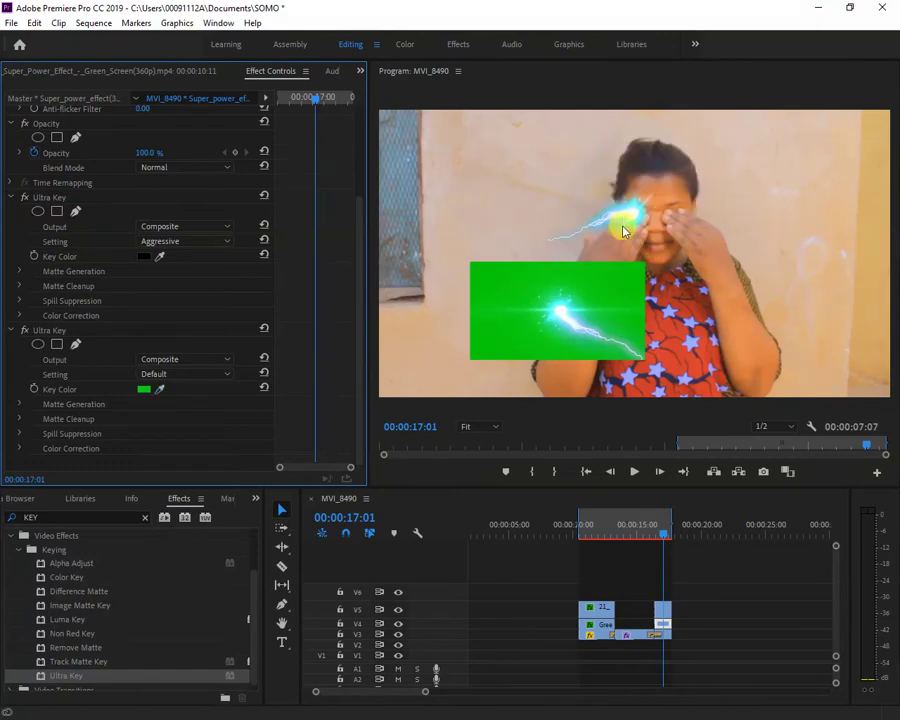
pyautogui.click(626, 222)
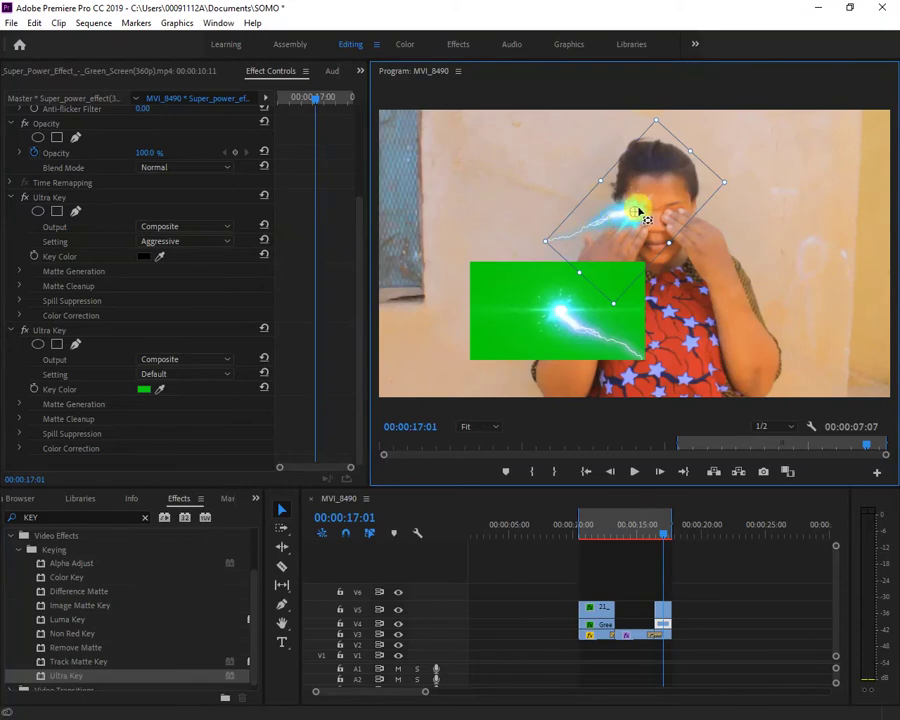
# Apply Ultra Key to the lower lightning clip and sample its green screen to key it out
pyautogui.click(547, 341)
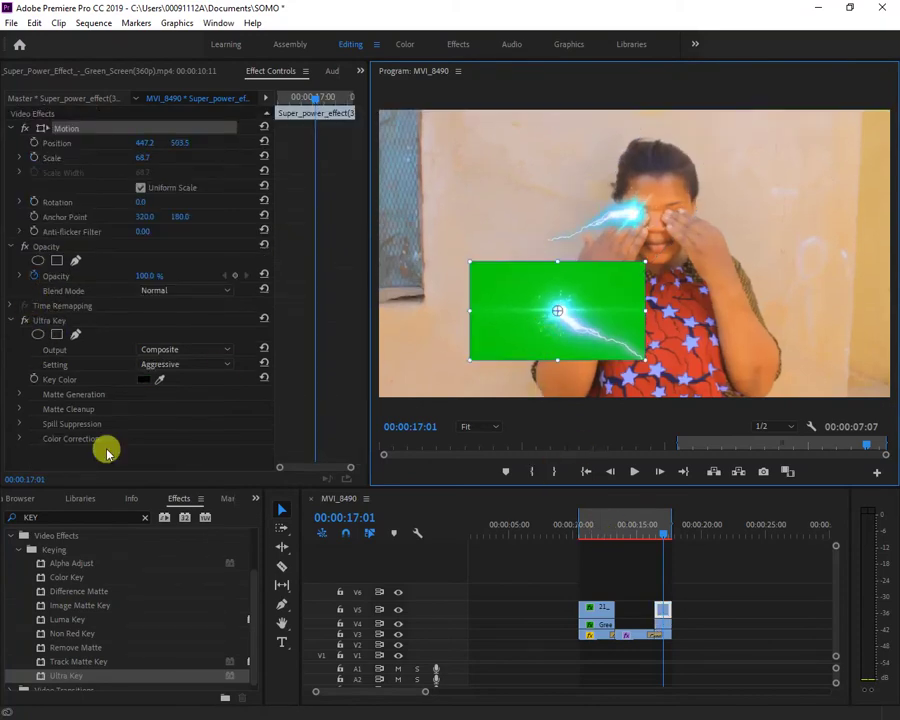
pyautogui.moveTo(90, 675)
pyautogui.mouseDown()
pyautogui.moveTo(626, 647)
pyautogui.moveTo(663, 612)
pyautogui.mouseUp()
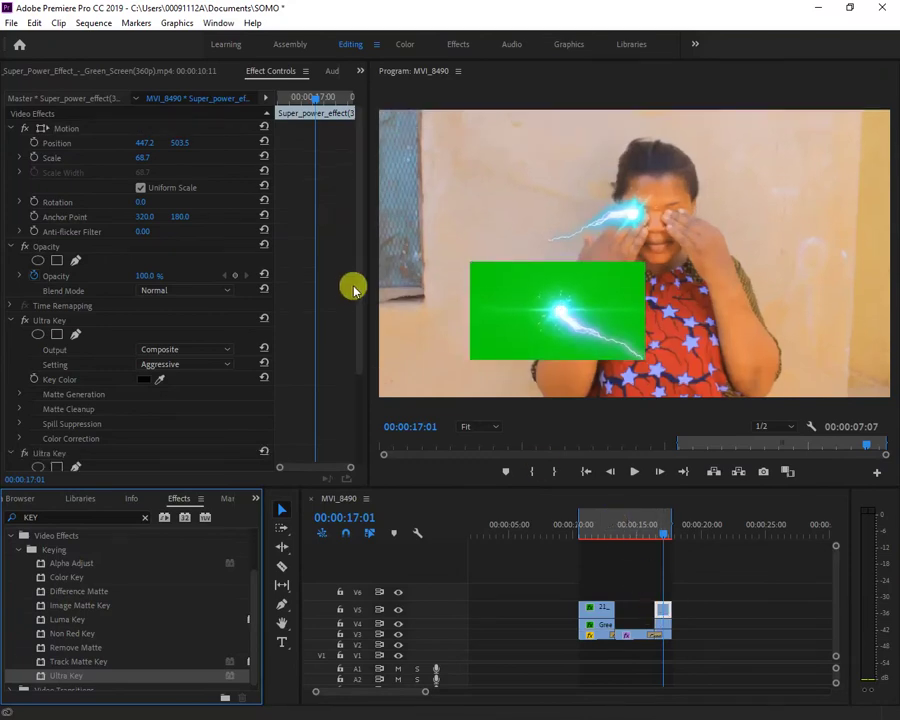
pyautogui.moveTo(359, 289); pyautogui.dragTo(347, 465)
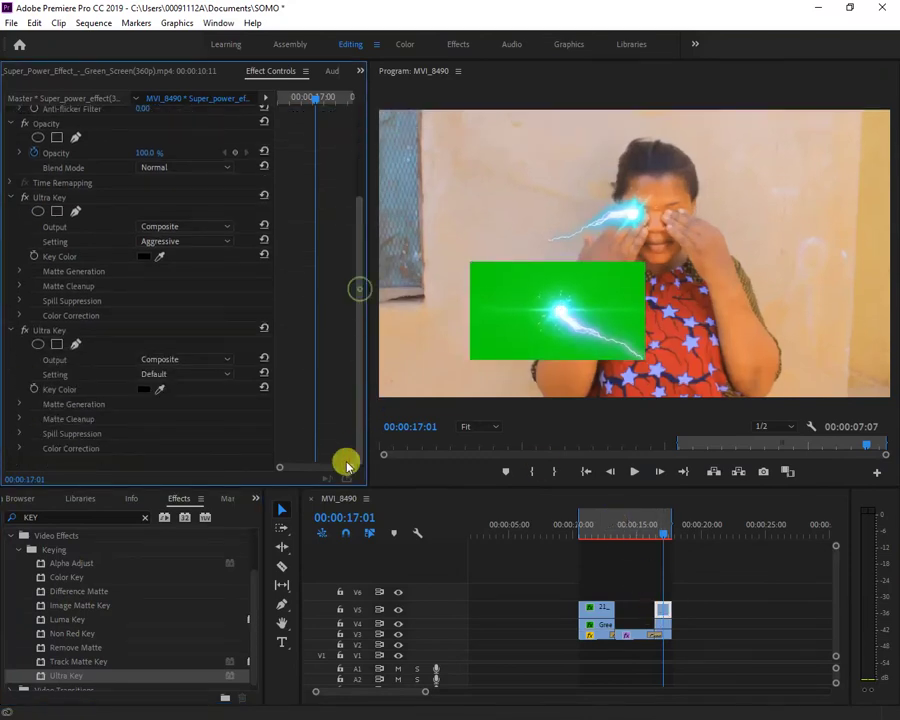
pyautogui.click(159, 389)
pyautogui.click(502, 322)
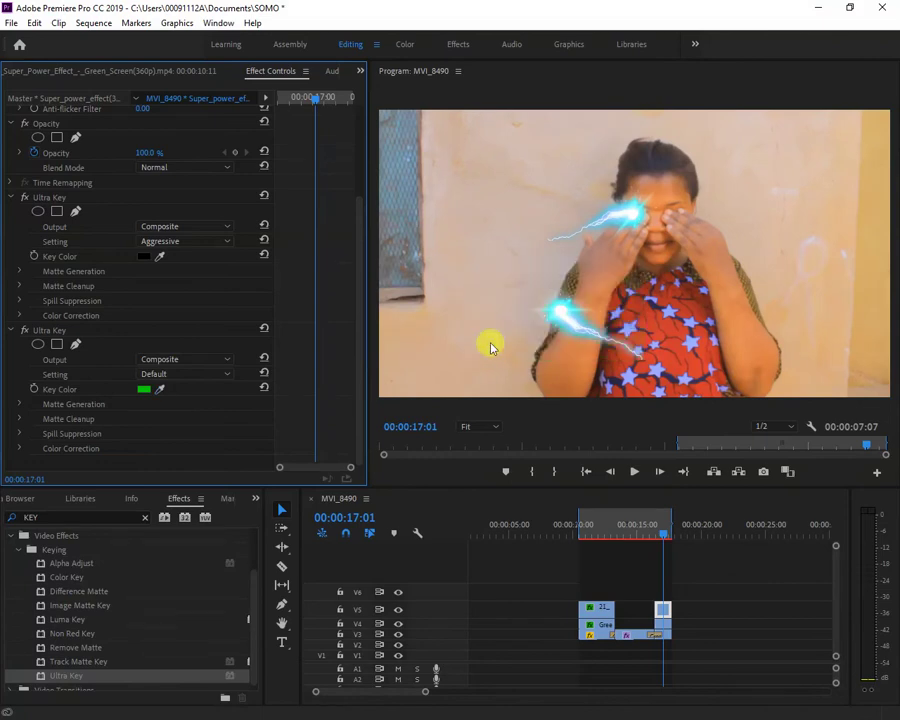
pyautogui.click(573, 312)
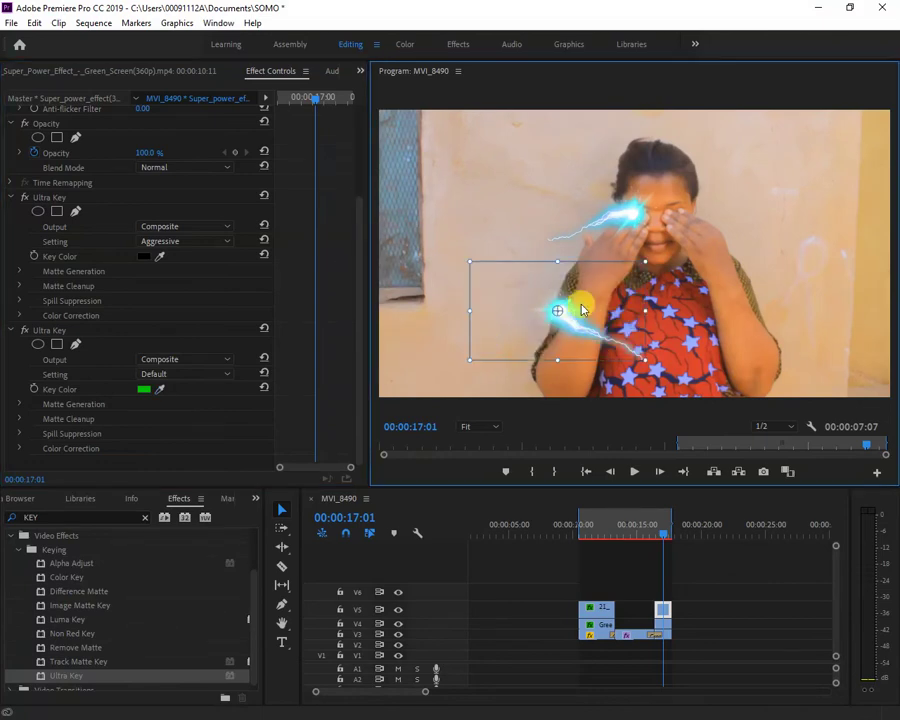
# Position the lower lightning overlay over the woman's eyes
pyautogui.moveTo(567, 337); pyautogui.dragTo(690, 238)
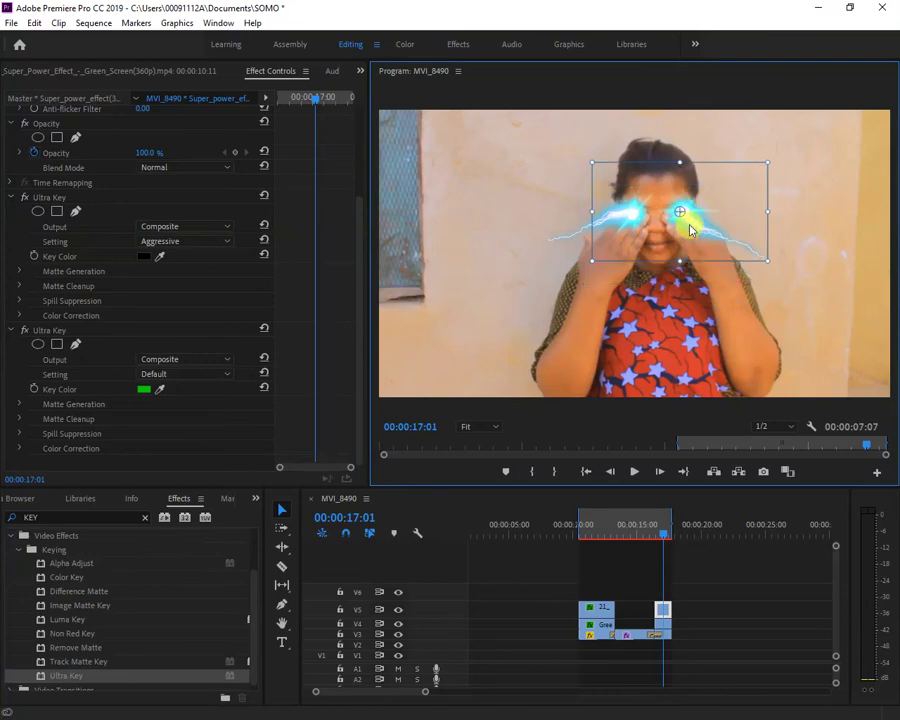
pyautogui.moveTo(686, 233); pyautogui.dragTo(682, 242)
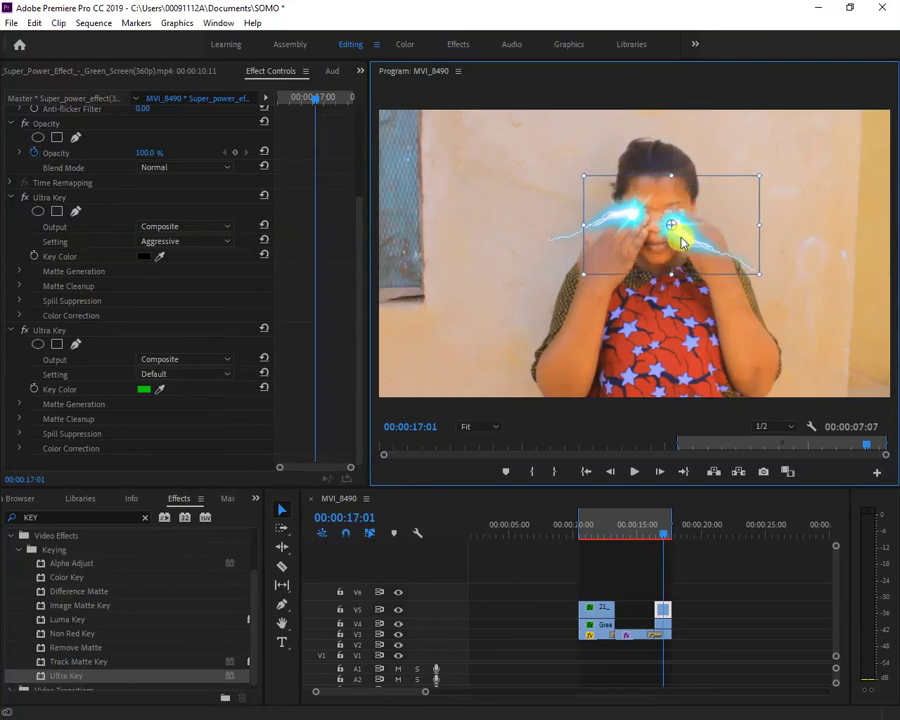
pyautogui.moveTo(686, 235); pyautogui.dragTo(686, 236)
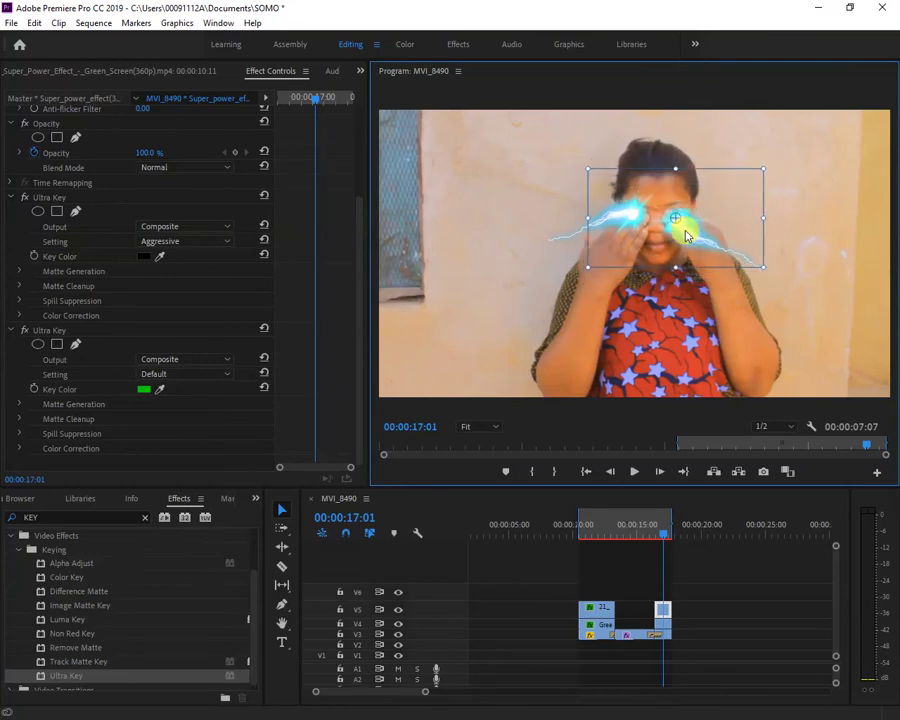
# Rotate the other lightning bolt to 156.2° across her eyes, then minimize Premiere Pro
pyautogui.click(561, 237)
pyautogui.click(628, 213)
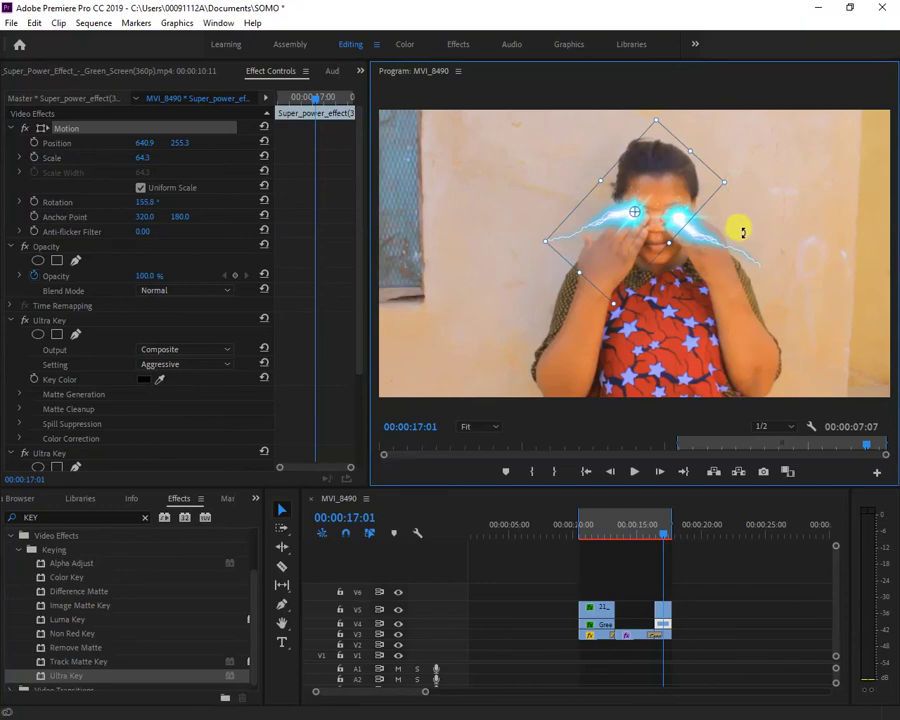
pyautogui.moveTo(743, 232)
pyautogui.mouseDown()
pyautogui.moveTo(634, 338)
pyautogui.moveTo(479, 300)
pyautogui.moveTo(416, 302)
pyautogui.mouseUp()
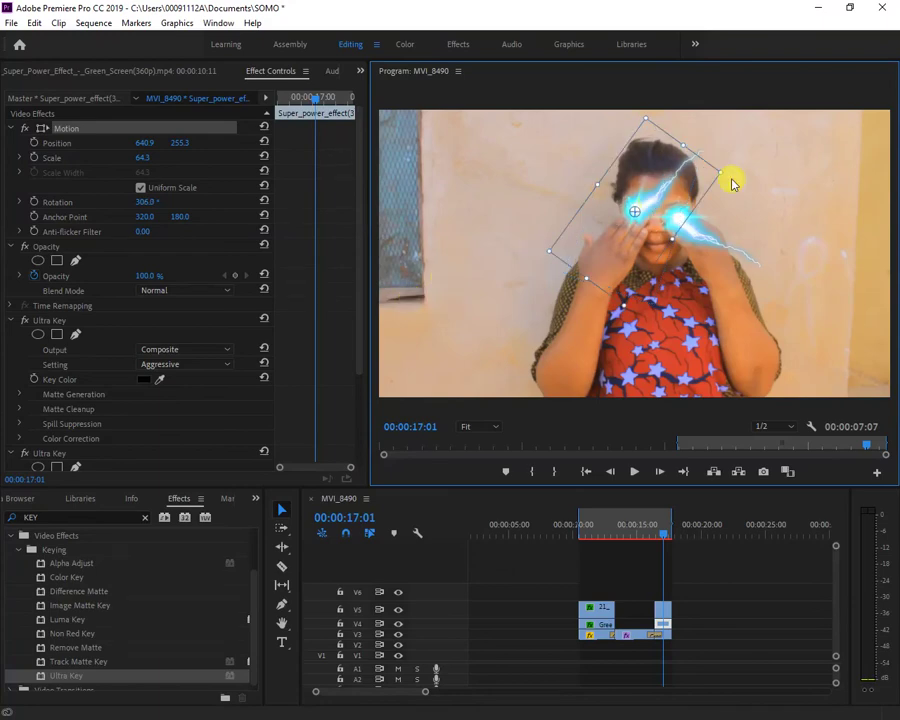
pyautogui.moveTo(733, 183)
pyautogui.mouseDown()
pyautogui.moveTo(703, 183)
pyautogui.moveTo(751, 266)
pyautogui.mouseUp()
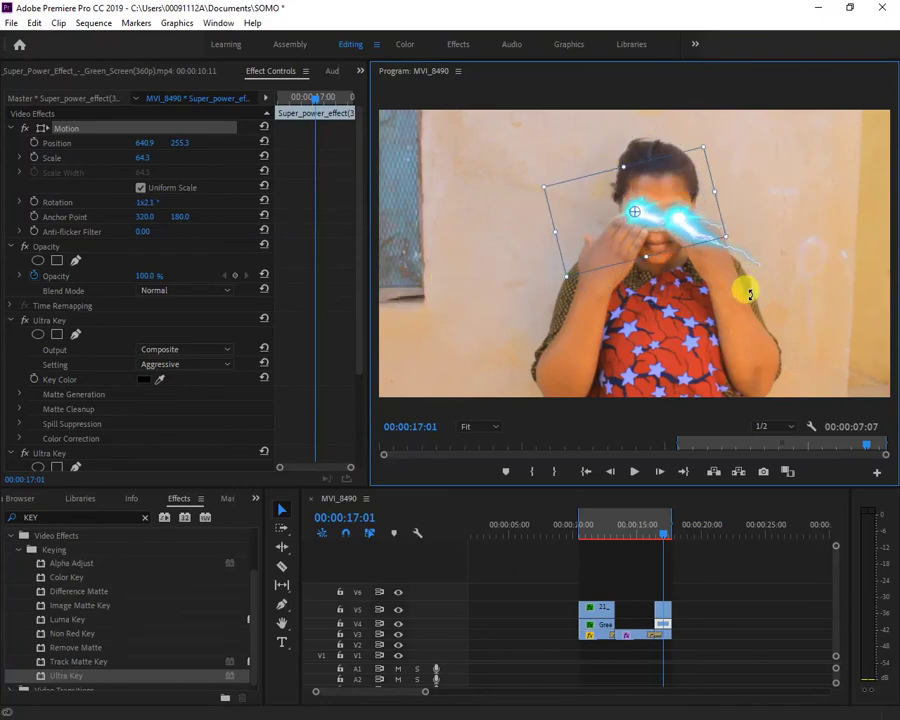
pyautogui.moveTo(734, 310)
pyautogui.mouseDown()
pyautogui.moveTo(730, 342)
pyautogui.moveTo(679, 152)
pyautogui.moveTo(569, 153)
pyautogui.moveTo(530, 172)
pyautogui.moveTo(528, 193)
pyautogui.moveTo(591, 185)
pyautogui.moveTo(572, 220)
pyautogui.mouseUp()
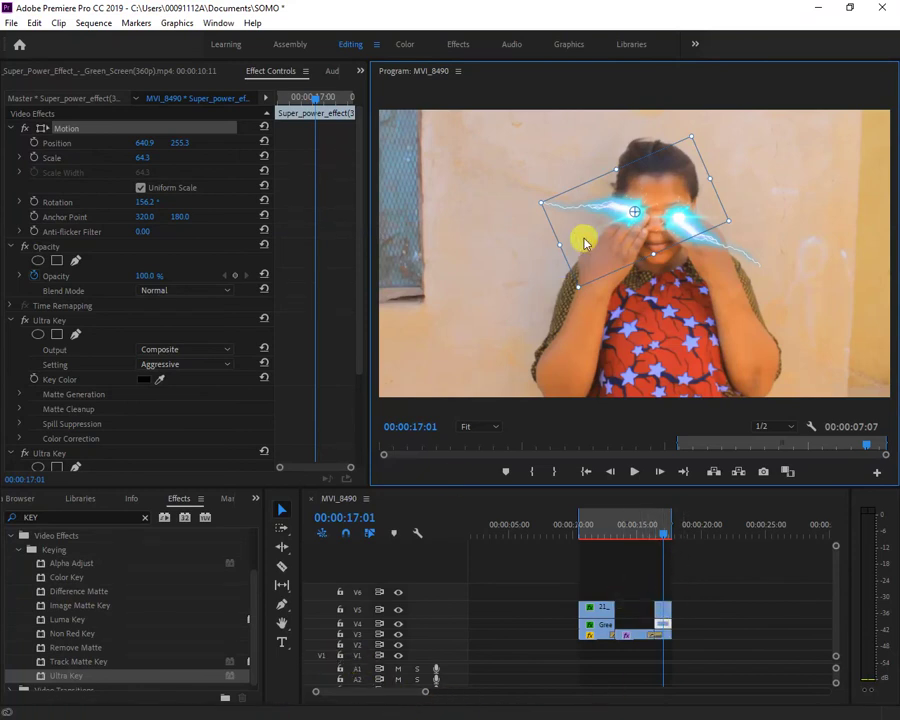
pyautogui.click(819, 7)
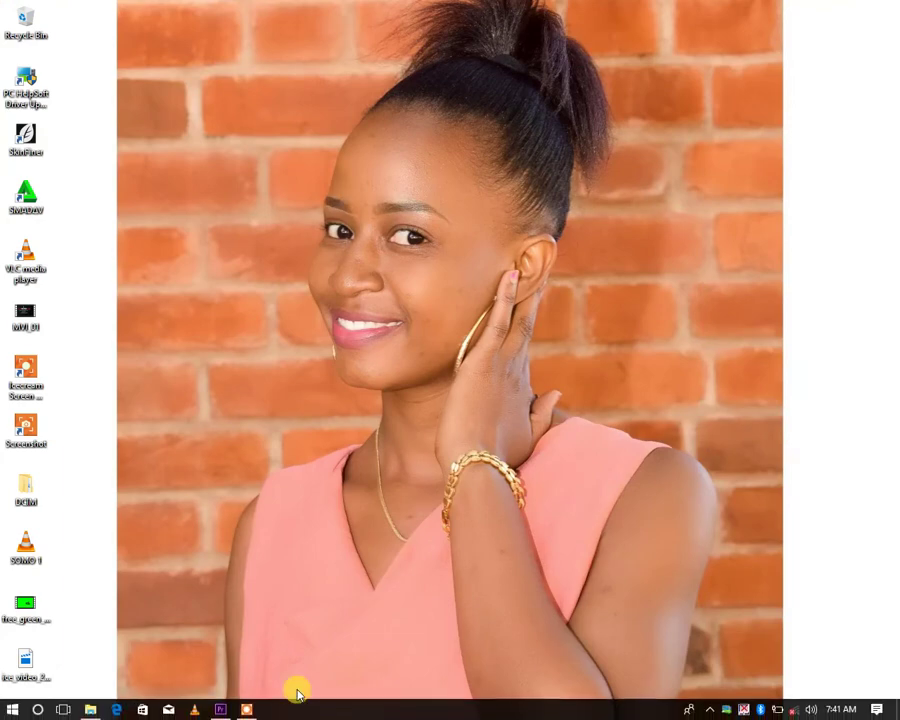